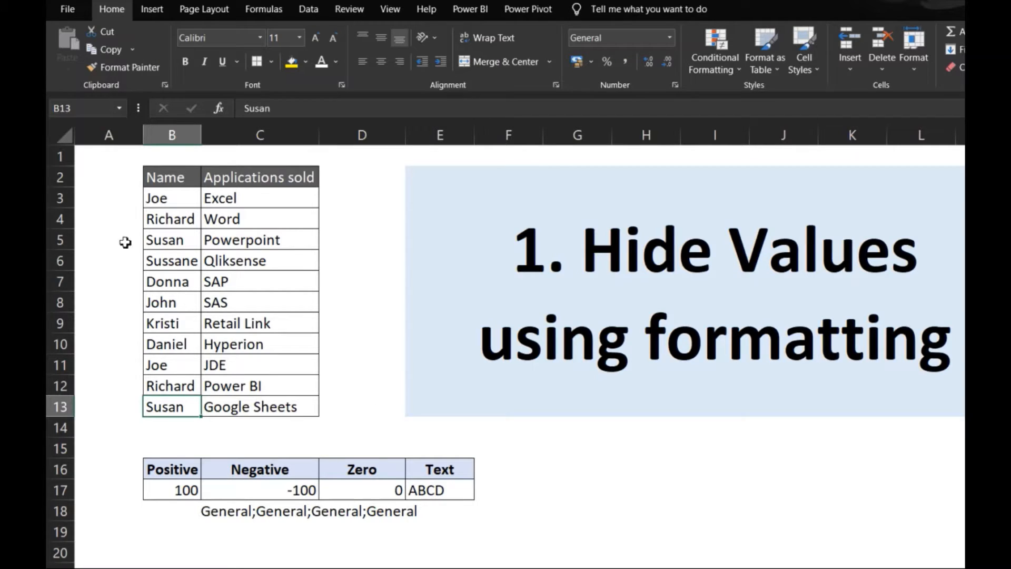
# Remove the custom number format from cells A3:A13 so they use General.
pyautogui.click(117, 195)
pyautogui.hotkey('ctrl', 'shift', 'Down')
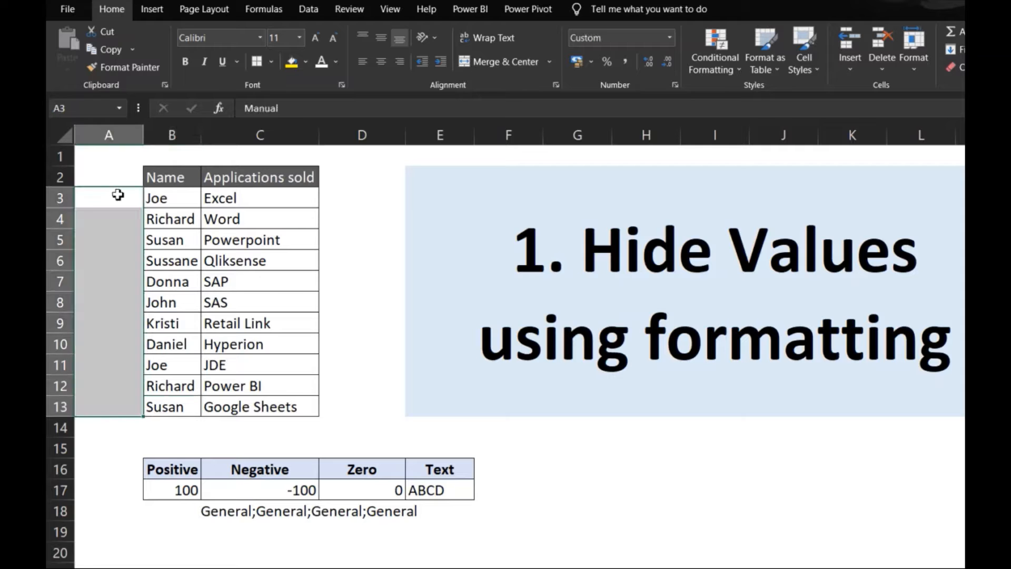
pyautogui.hotkey('ctrl', '1')
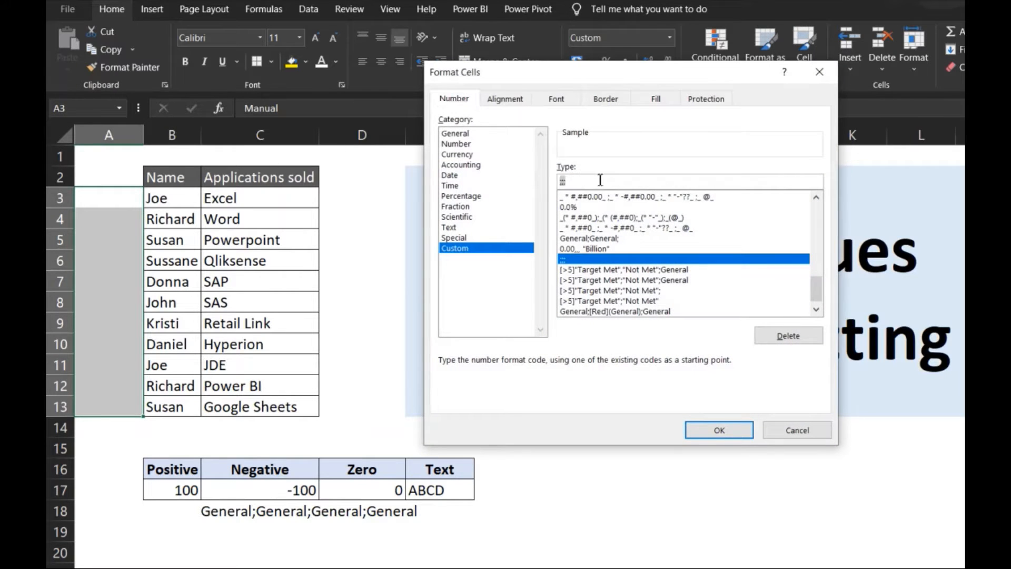
pyautogui.press('BackSpace')
pyautogui.press('Return')
pyautogui.press('Left')
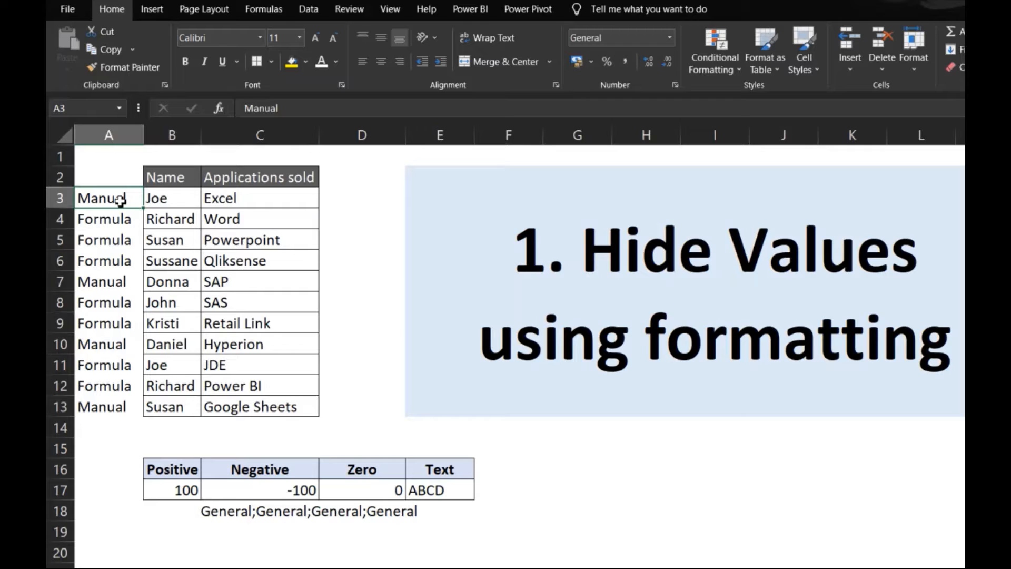
# Try a white font colour and a gray fill on cells A3:A13, and undo both changes.
pyautogui.hotkey('ctrl', 'shift', 'Down')
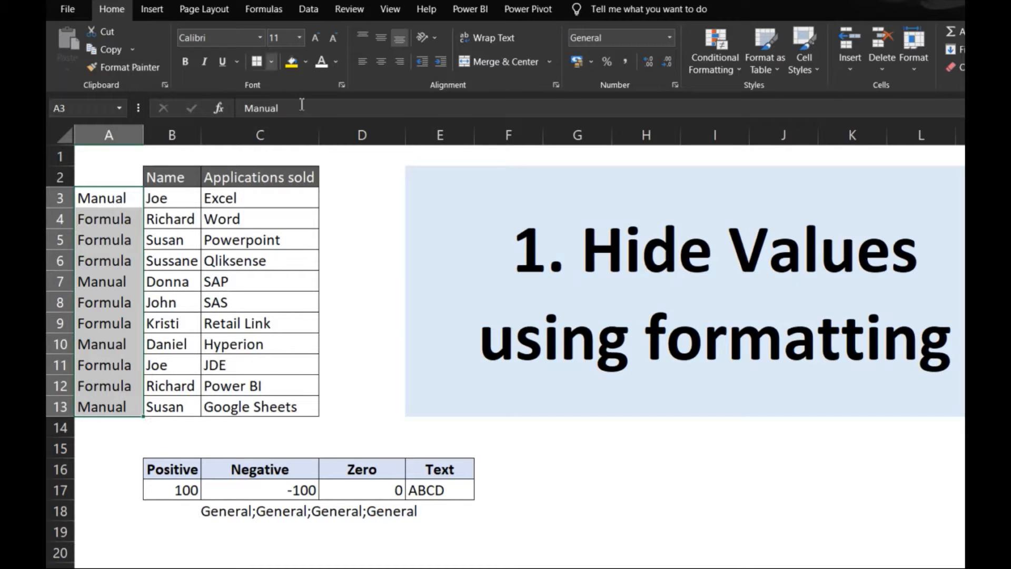
pyautogui.click(337, 63)
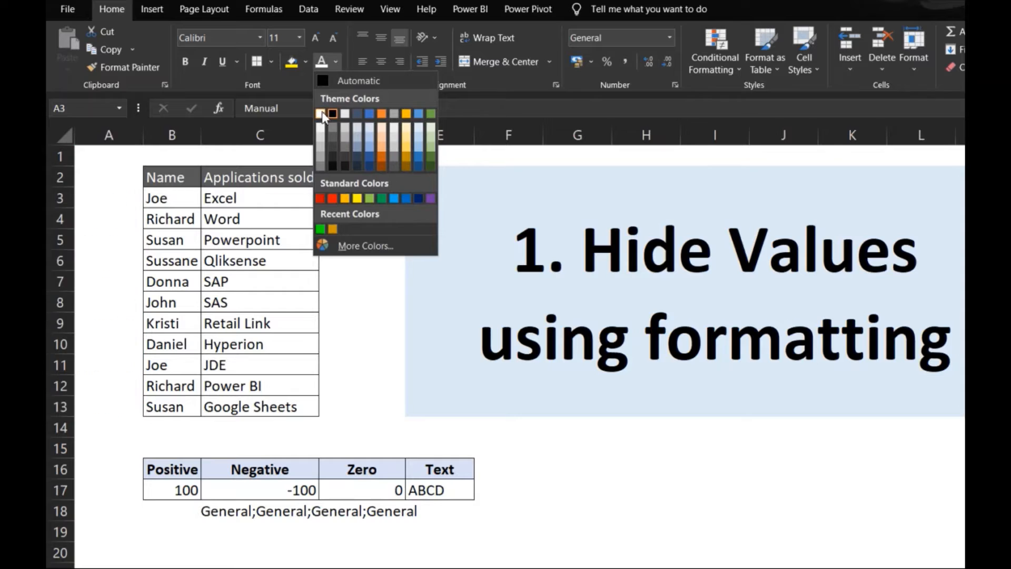
pyautogui.click(322, 111)
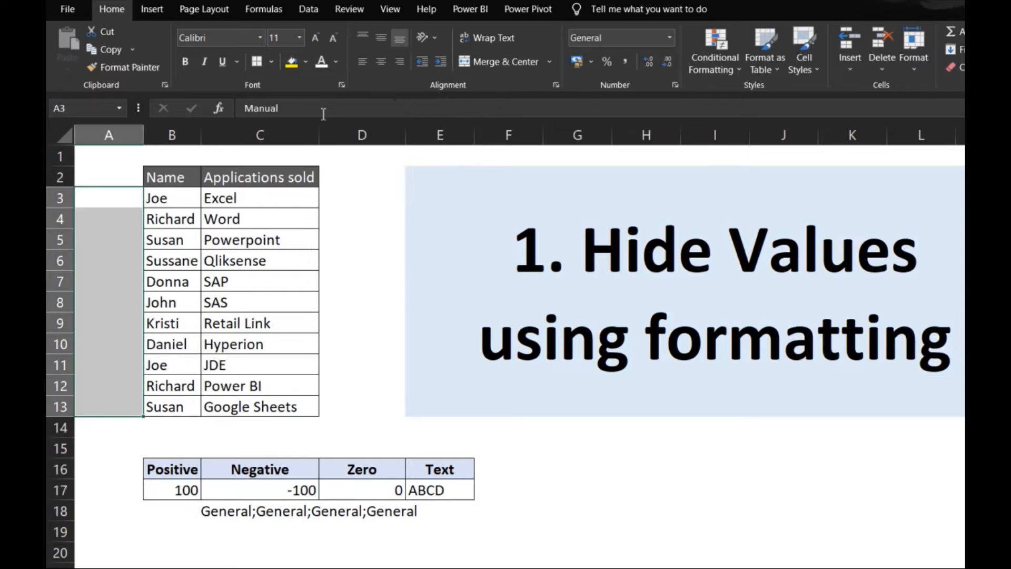
pyautogui.click(306, 61)
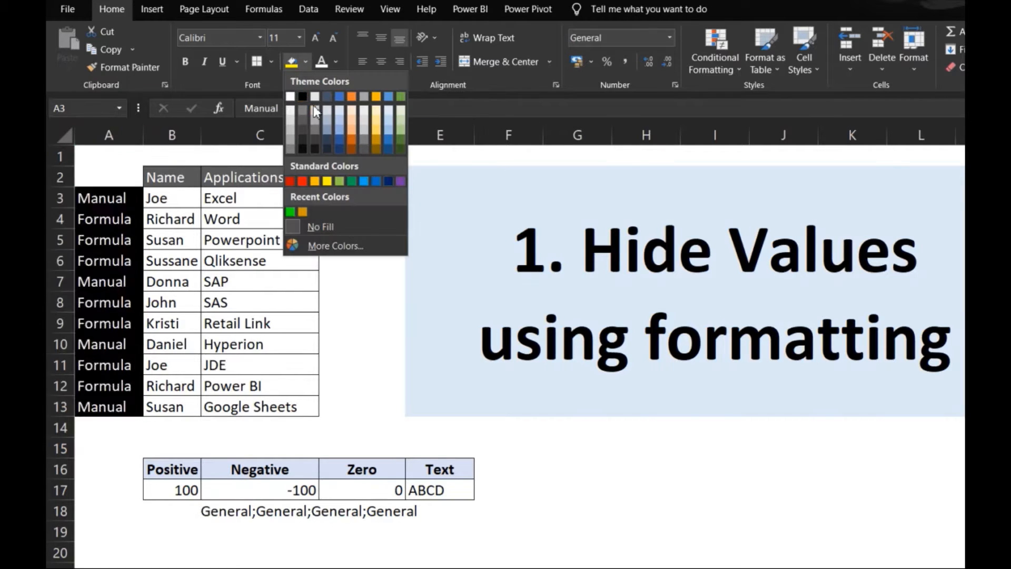
pyautogui.click(319, 131)
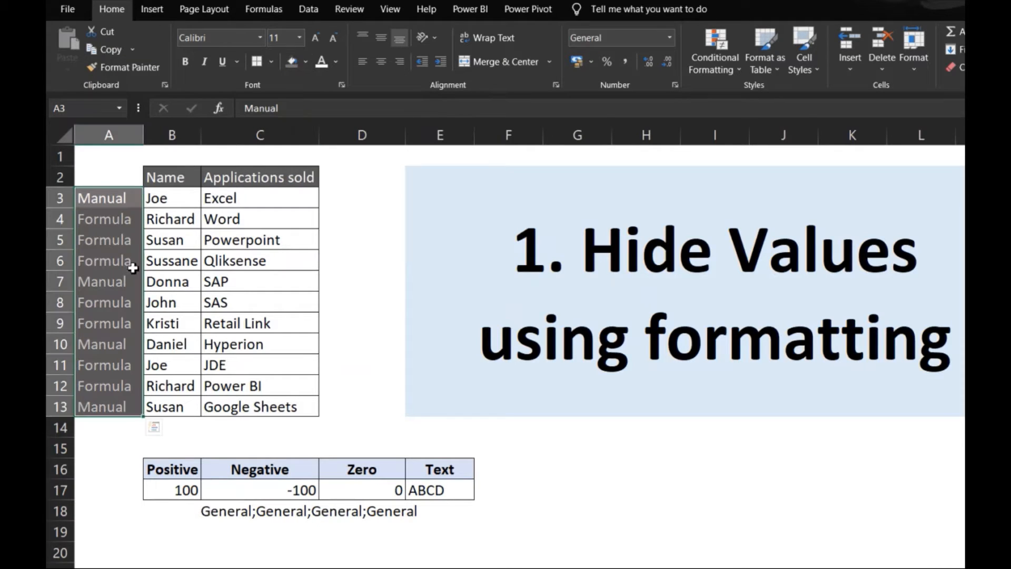
pyautogui.hotkey('ctrl', 'z')
pyautogui.hotkey('ctrl', 'z')
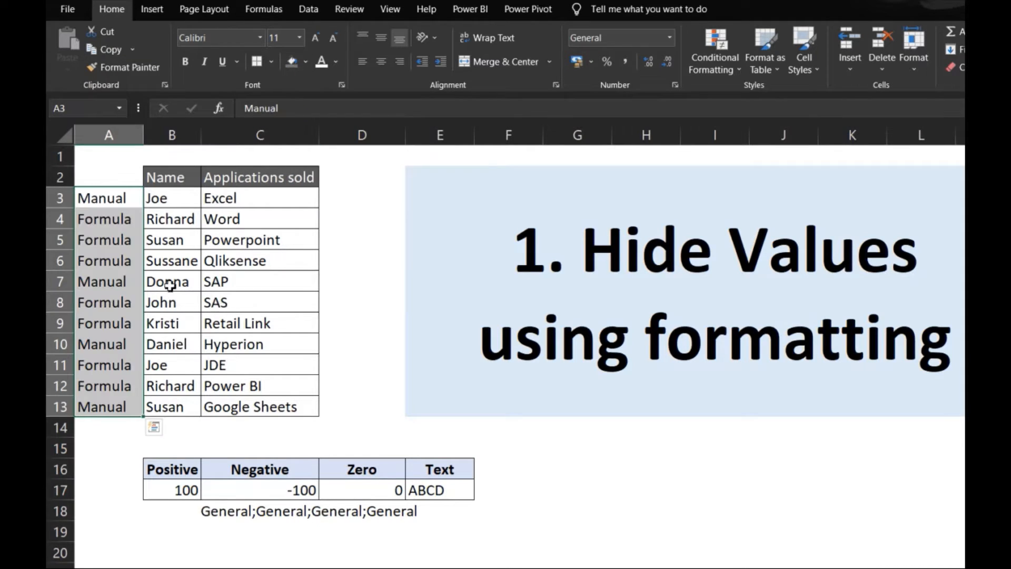
pyautogui.rightClick(120, 270)
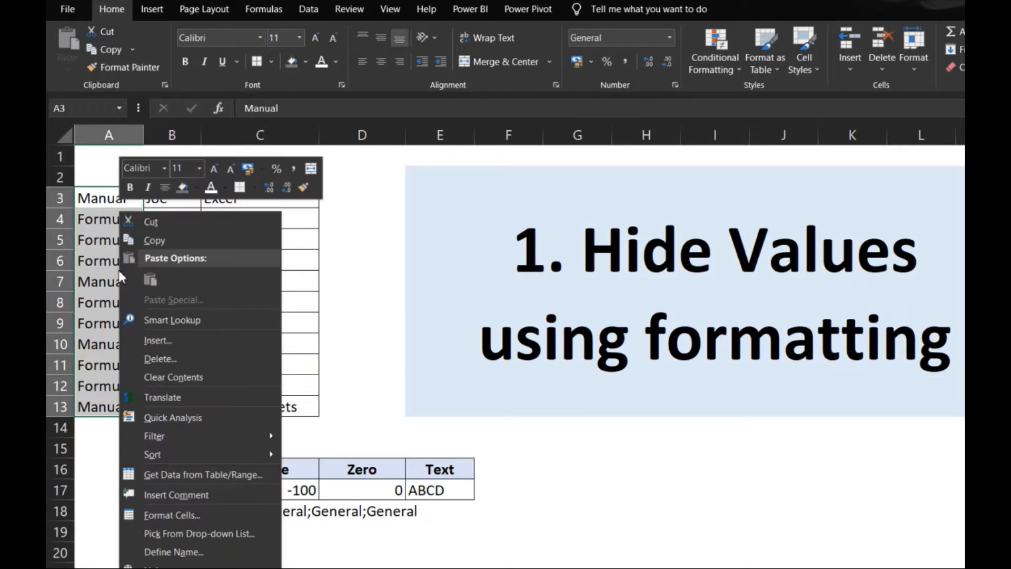
pyautogui.click(207, 515)
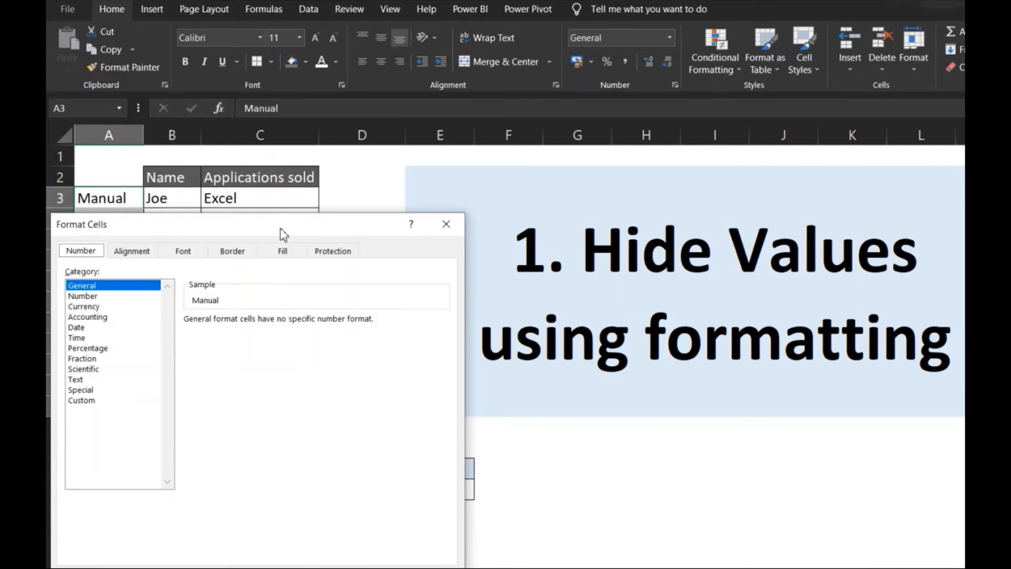
pyautogui.moveTo(281, 234); pyautogui.dragTo(597, 130)
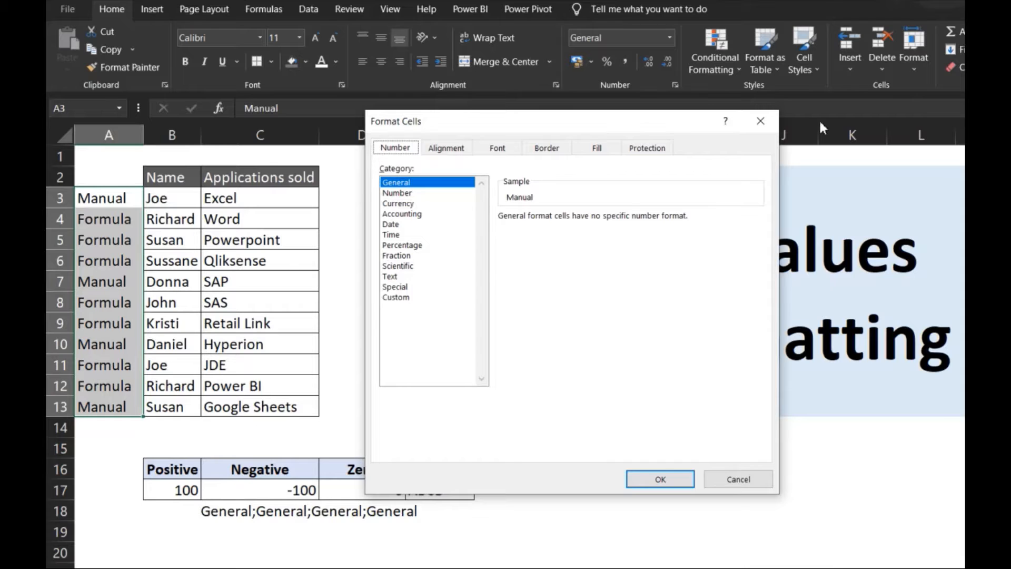
pyautogui.click(760, 120)
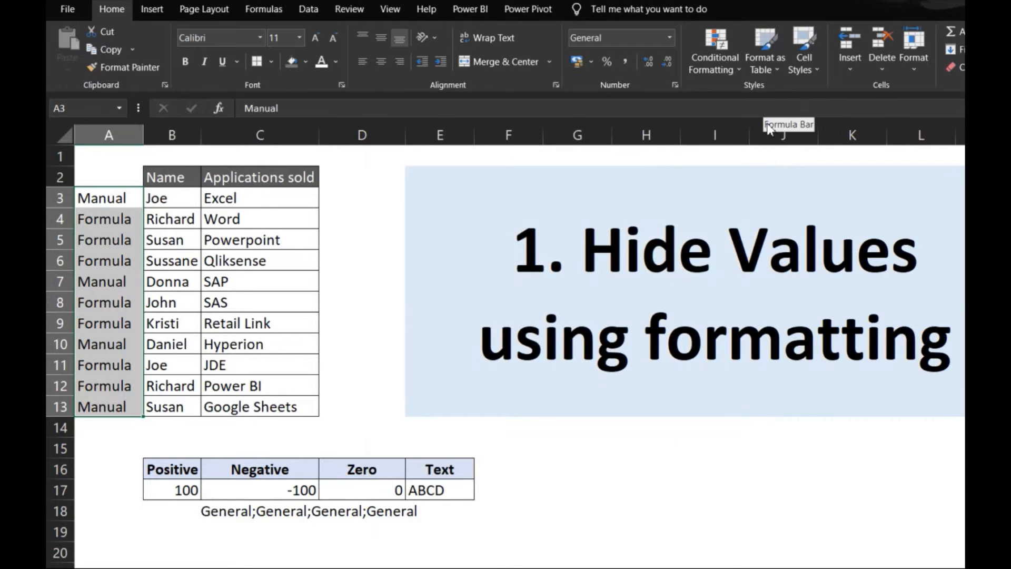
# Hide the entries in cells A3:A13 by applying the custom number format ;;; to them.
pyautogui.hotkey('ctrl', '1')
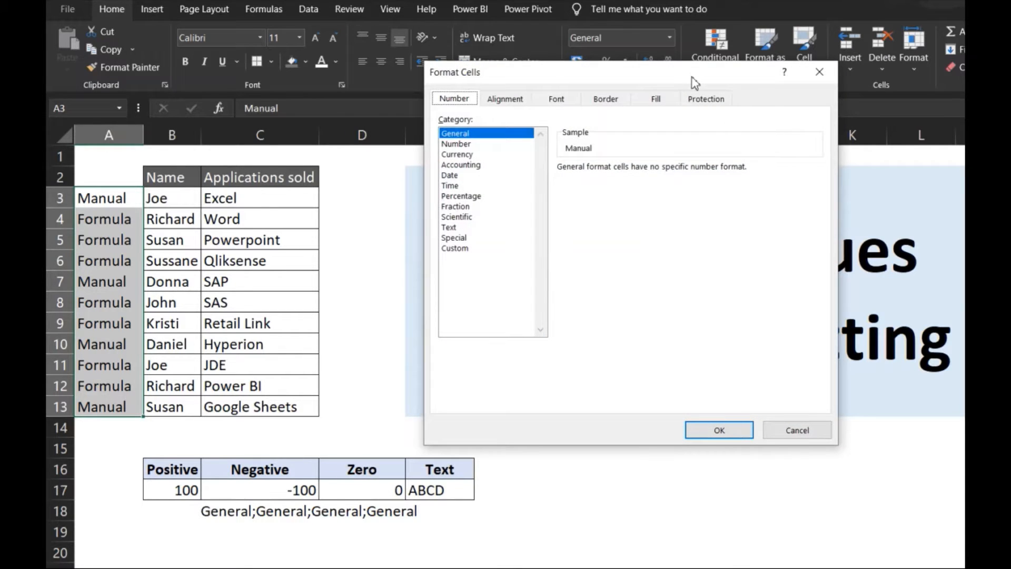
pyautogui.moveTo(694, 82); pyautogui.dragTo(755, 168)
pyautogui.click(521, 334)
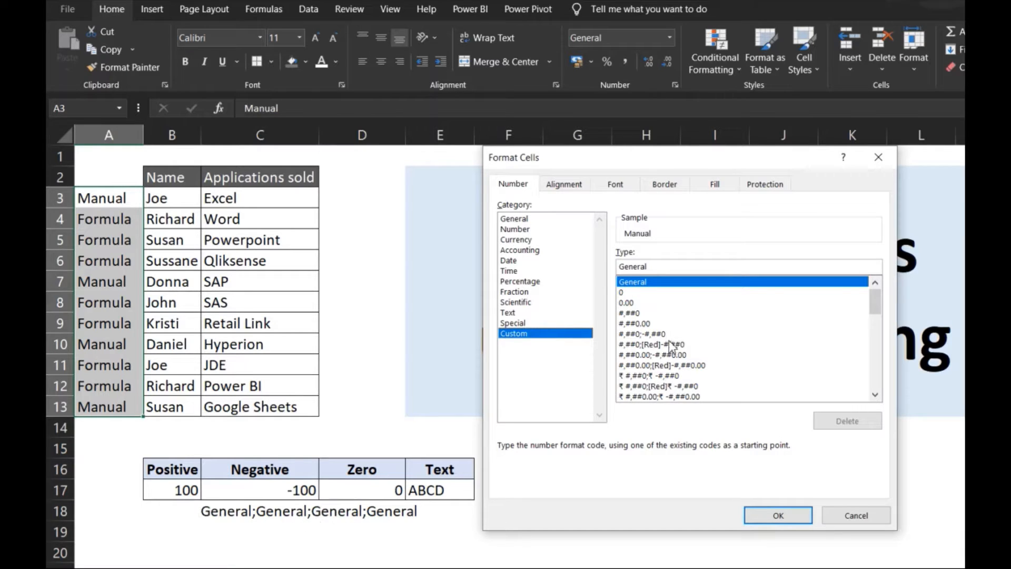
pyautogui.click(675, 266)
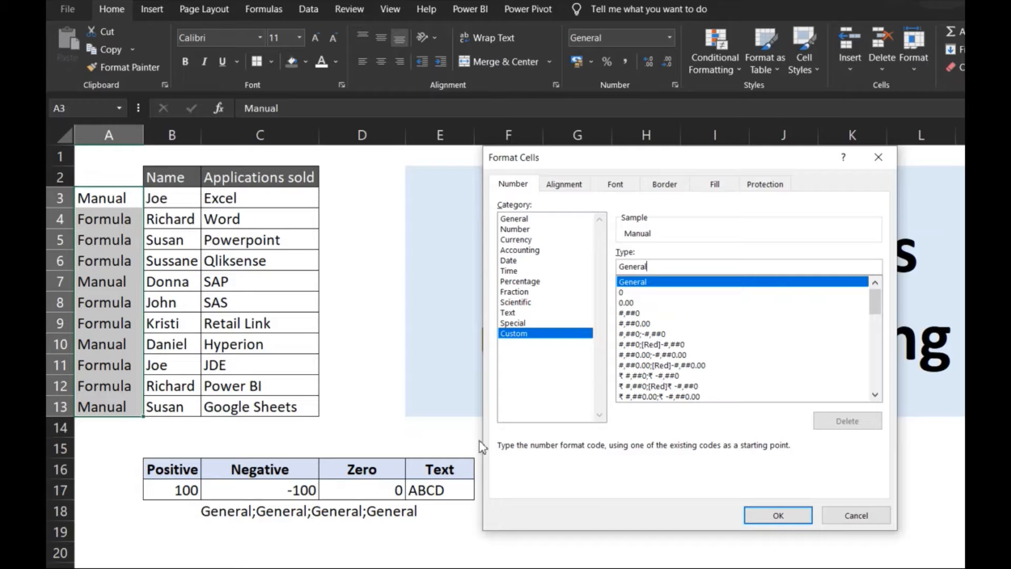
pyautogui.moveTo(671, 266); pyautogui.dragTo(619, 266)
pyautogui.press('BackSpace')
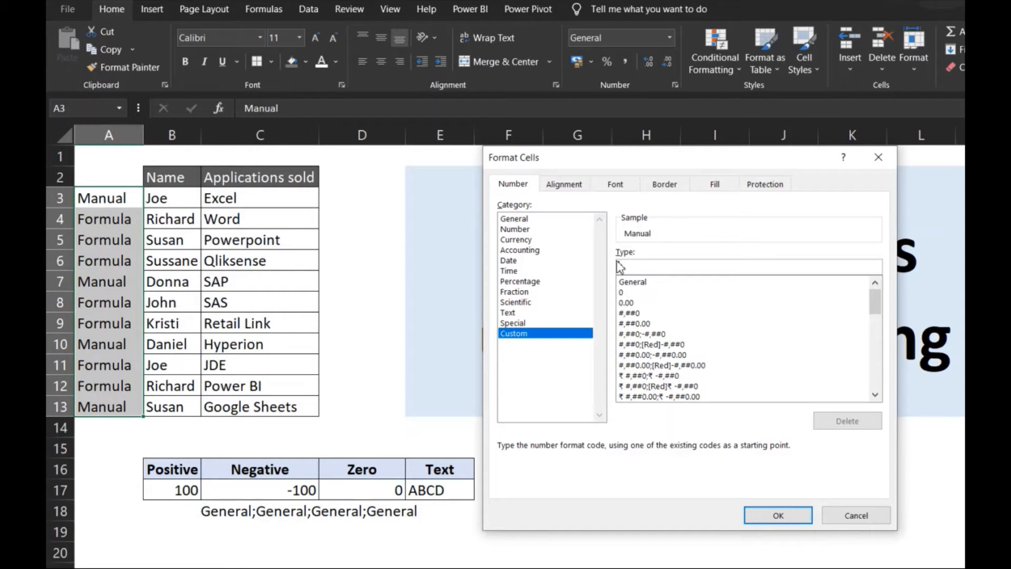
pyautogui.write(';;;')
pyautogui.click(778, 516)
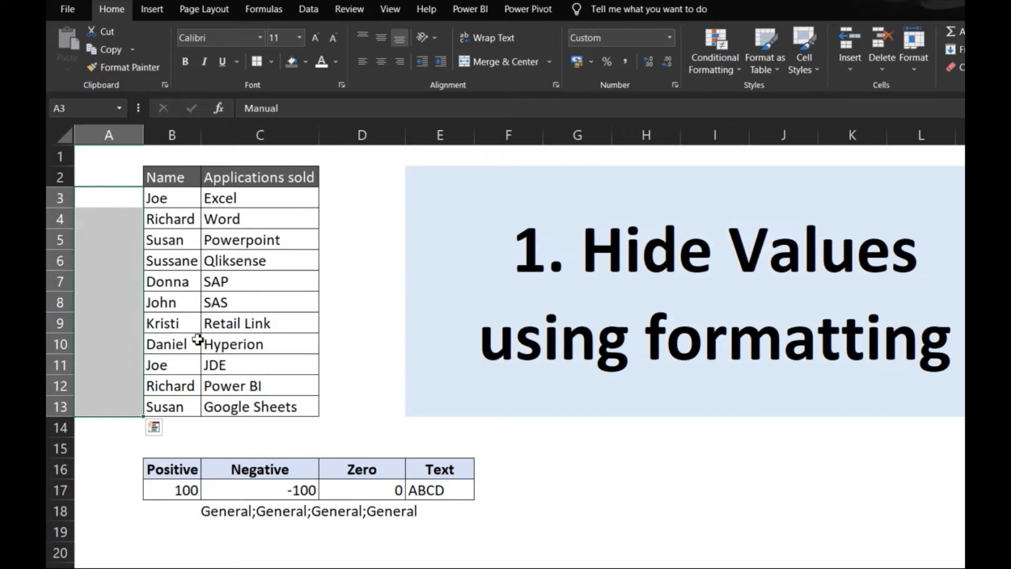
# Examine the underlying contents of the hidden column A cells one by one from A3 down to A10.
pyautogui.click(128, 202)
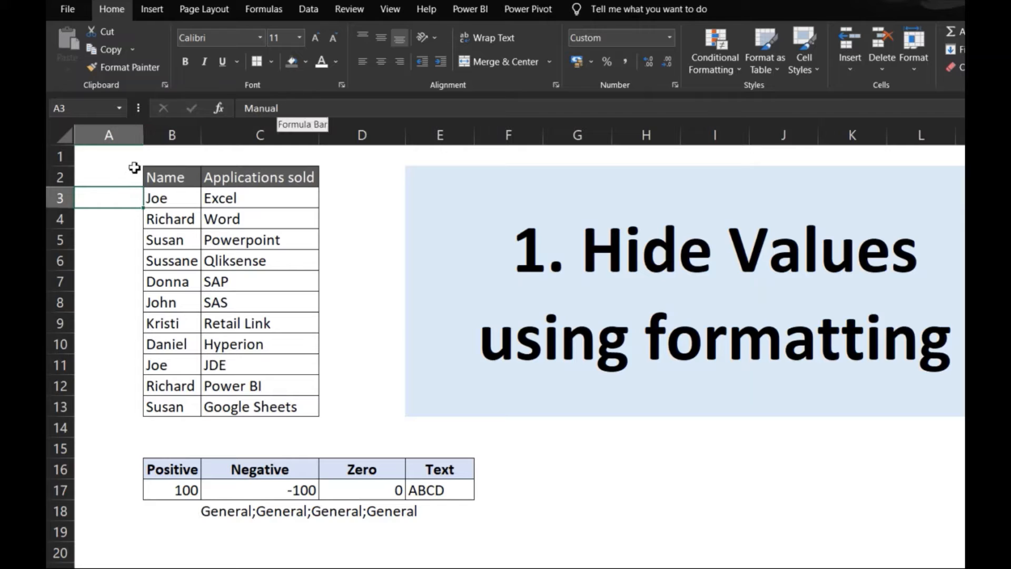
pyautogui.press('Down')
pyautogui.press('Down')
pyautogui.press('Down')
pyautogui.press('Down')
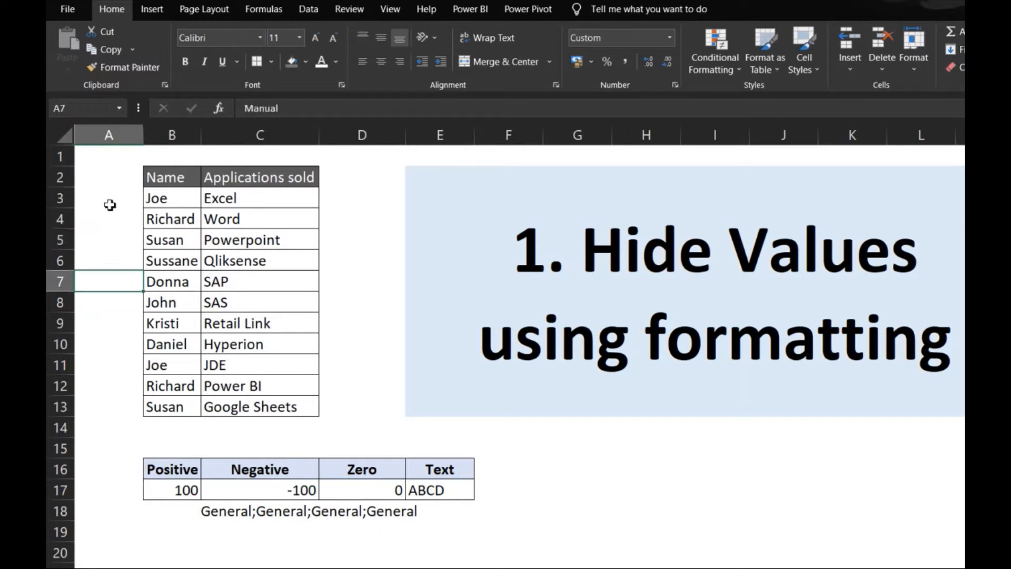
pyautogui.press('Down')
pyautogui.press('Down')
pyautogui.press('Down')
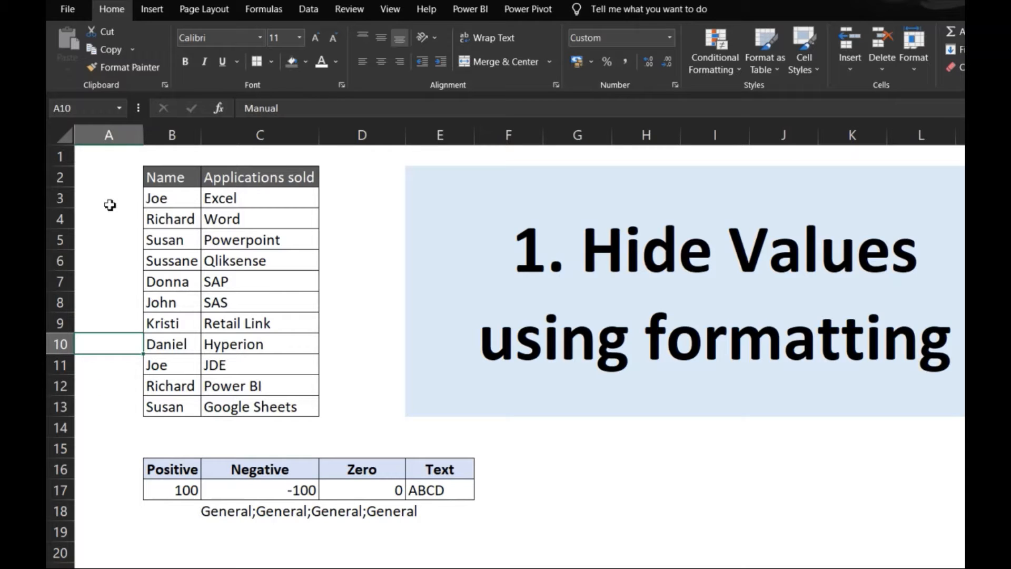
# On the sheet about hiding 0's, apply the custom number format General;General;;General to the Sales (In Crs) values in D3:D13.
pyautogui.hotkey('ctrl', 'pagedown')
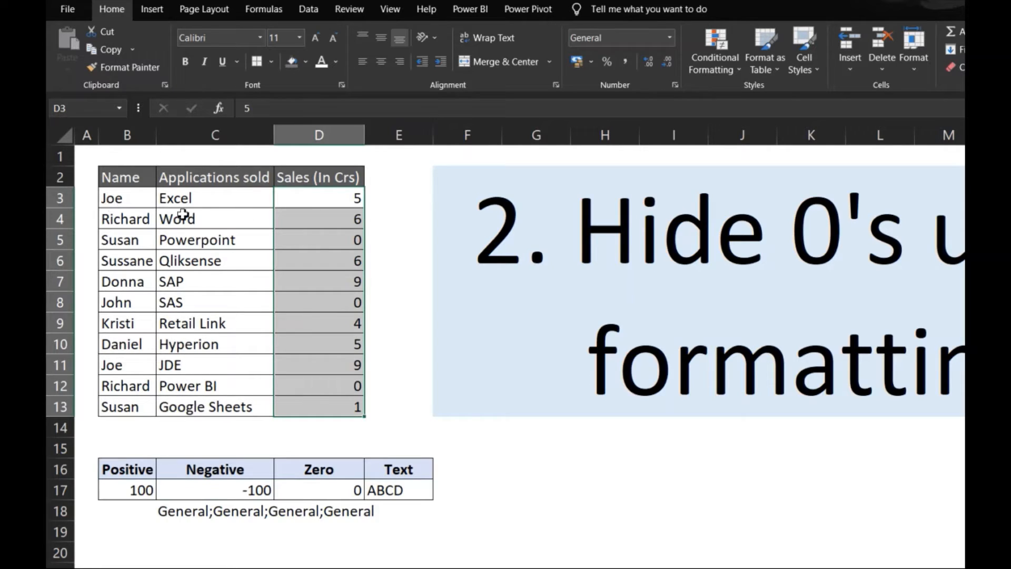
pyautogui.moveTo(168, 203); pyautogui.dragTo(349, 401)
pyautogui.click(167, 200)
pyautogui.hotkey('ctrl', '1')
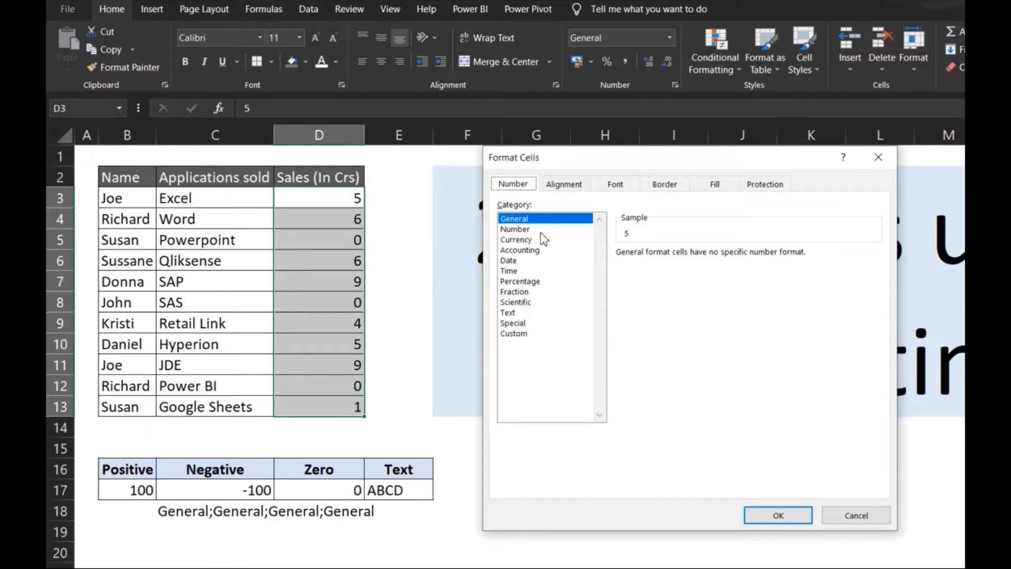
pyautogui.click(537, 340)
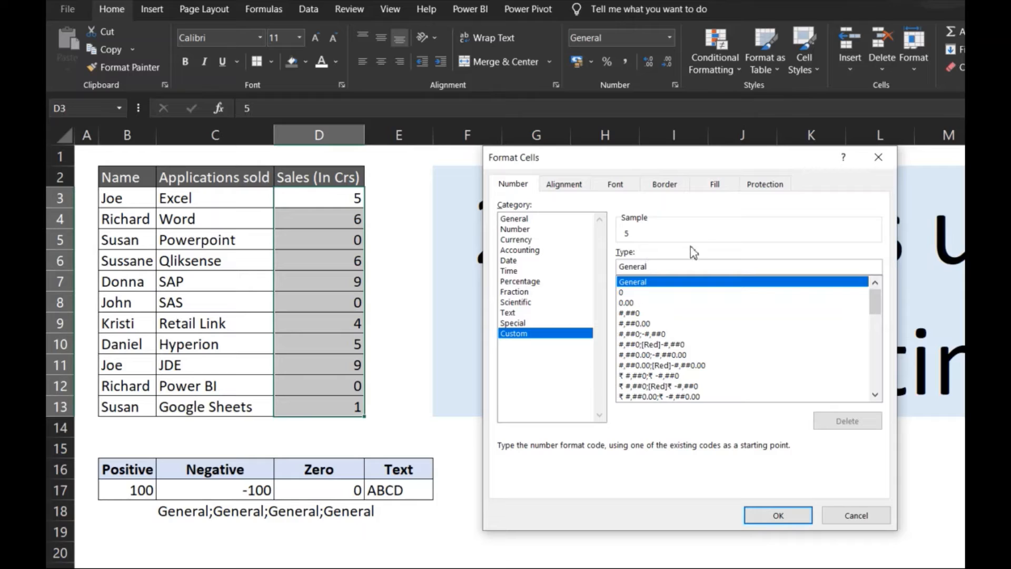
pyautogui.write(';')
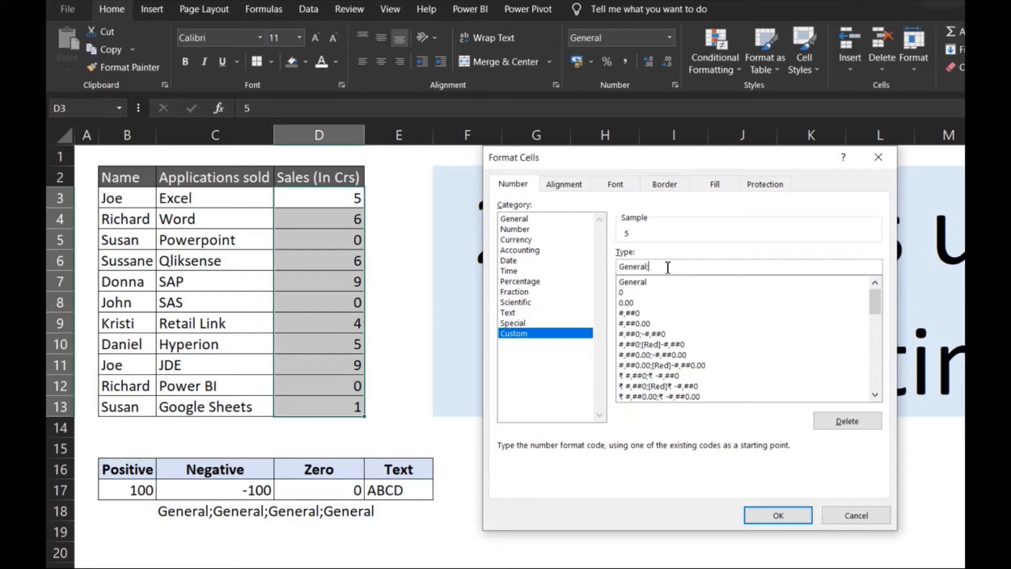
pyautogui.write('General')
pyautogui.write(';;General;;General')
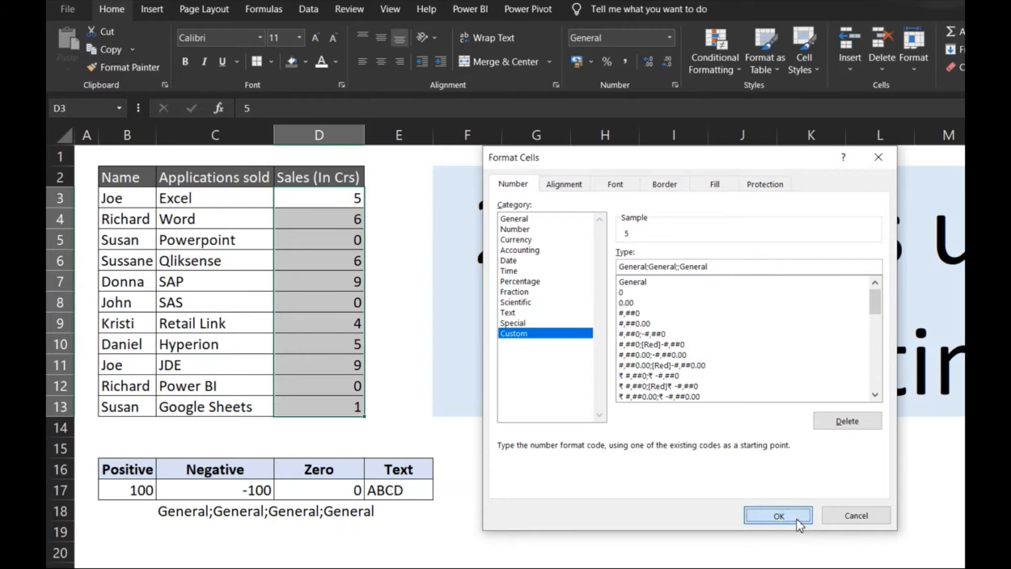
pyautogui.click(779, 516)
pyautogui.click(352, 236)
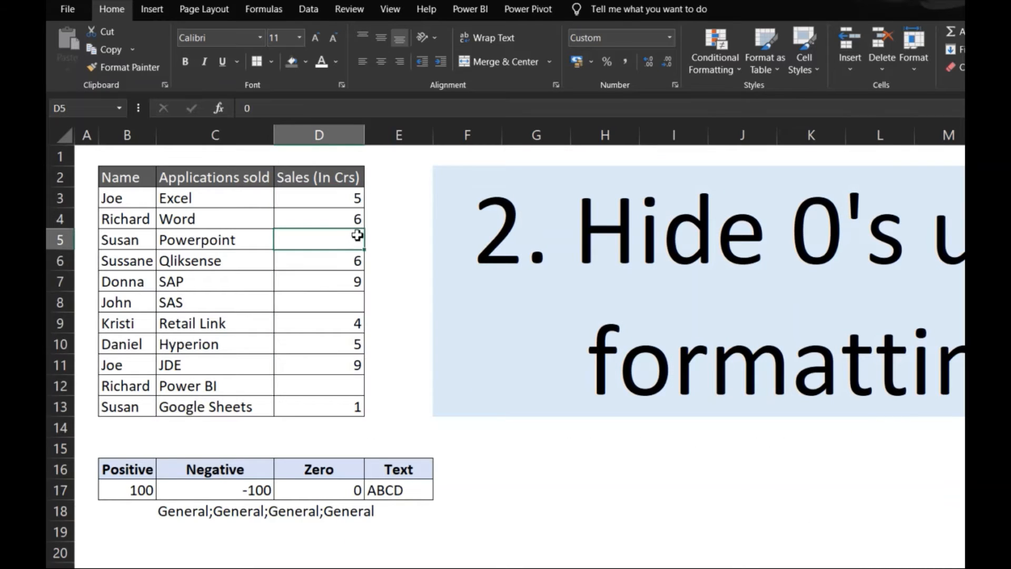
# Change the custom number format of sales cells D3:D13 to General;General;"NA";General and check a zero cell's underlying value.
pyautogui.click(351, 198)
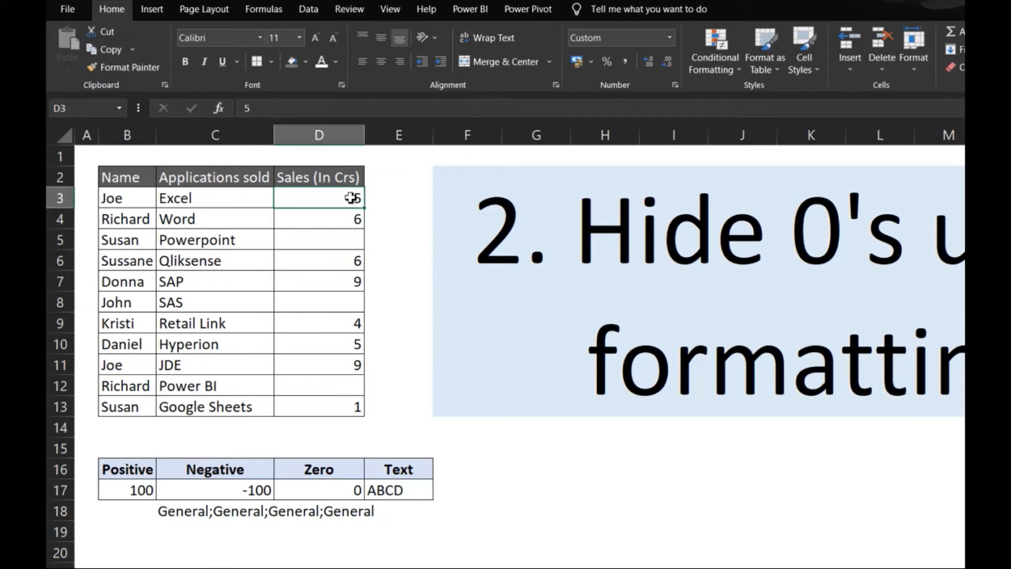
pyautogui.hotkey('ctrl', 'shift', 'Down')
pyautogui.hotkey('ctrl', '1')
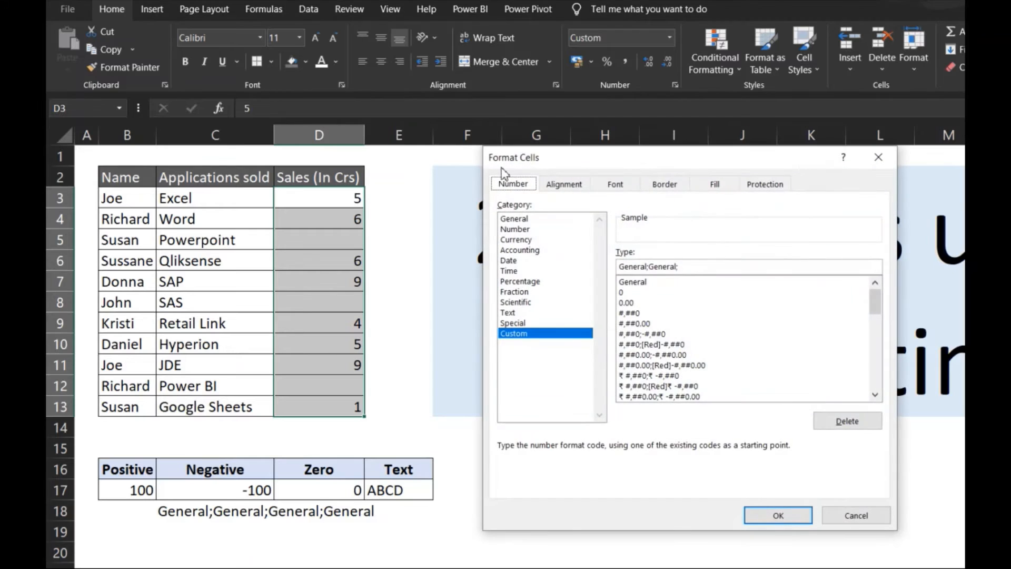
pyautogui.moveTo(582, 159); pyautogui.dragTo(514, 127)
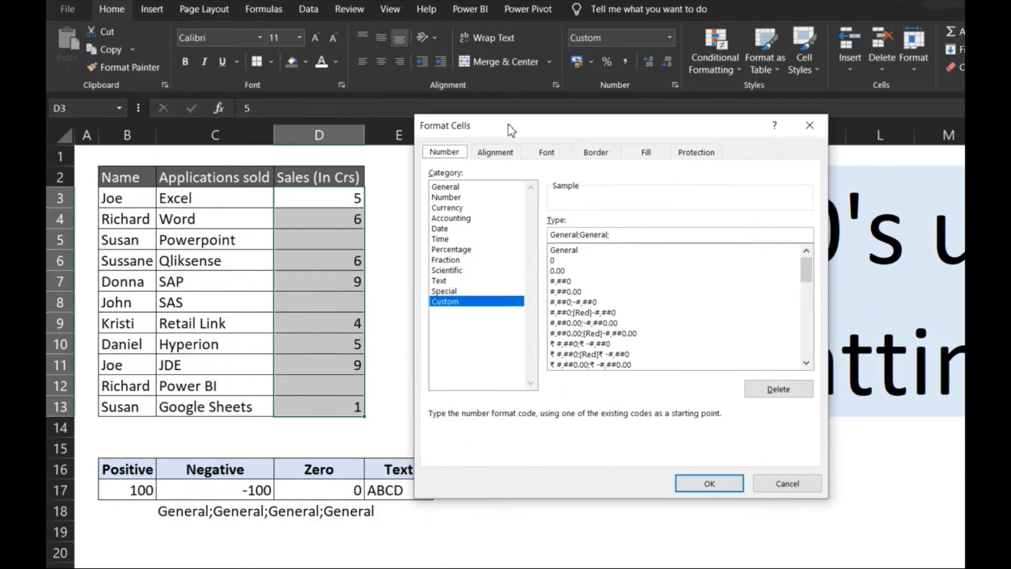
pyautogui.click(622, 234)
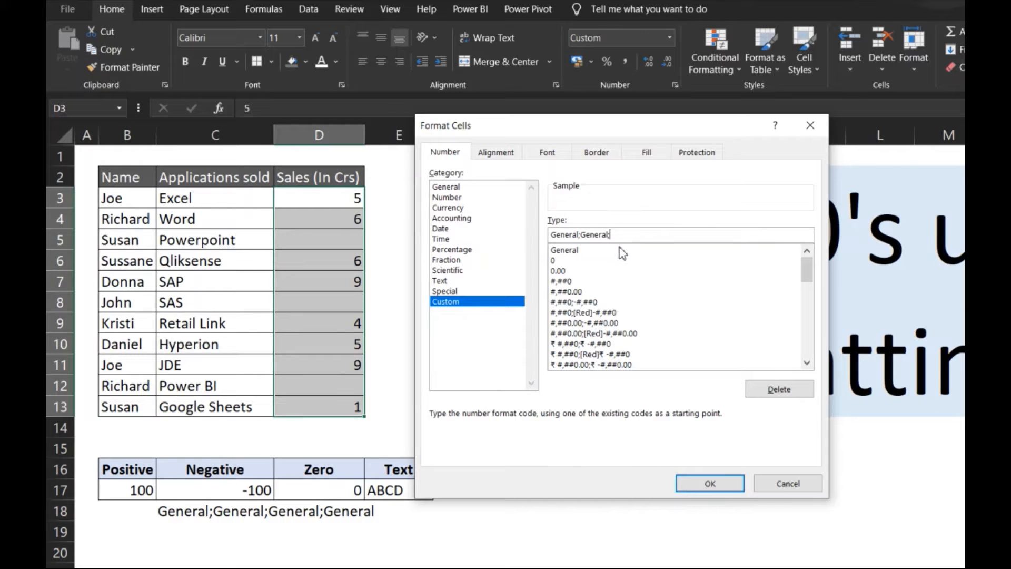
pyautogui.write('"NA";General')
pyautogui.click(708, 483)
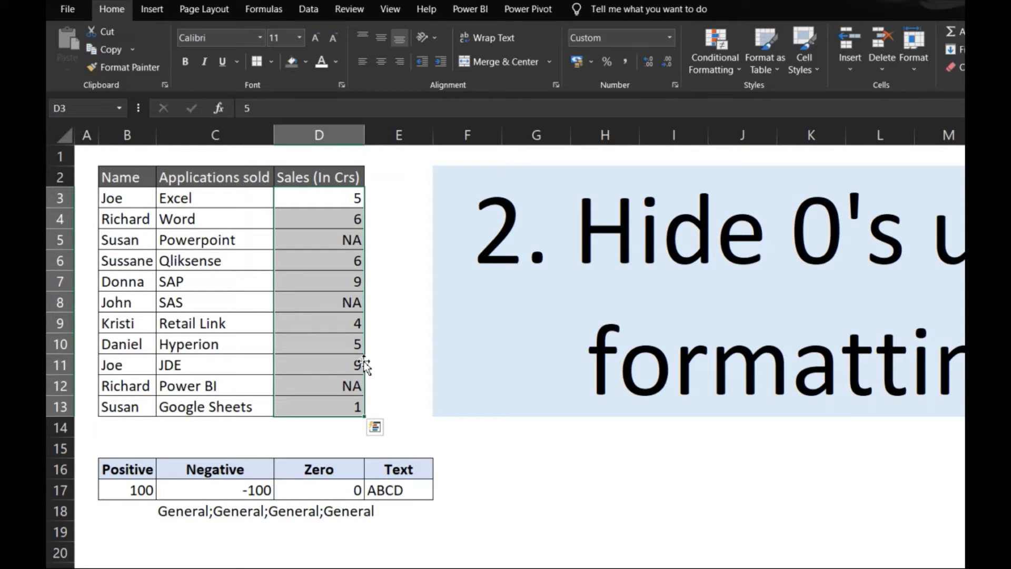
pyautogui.click(337, 240)
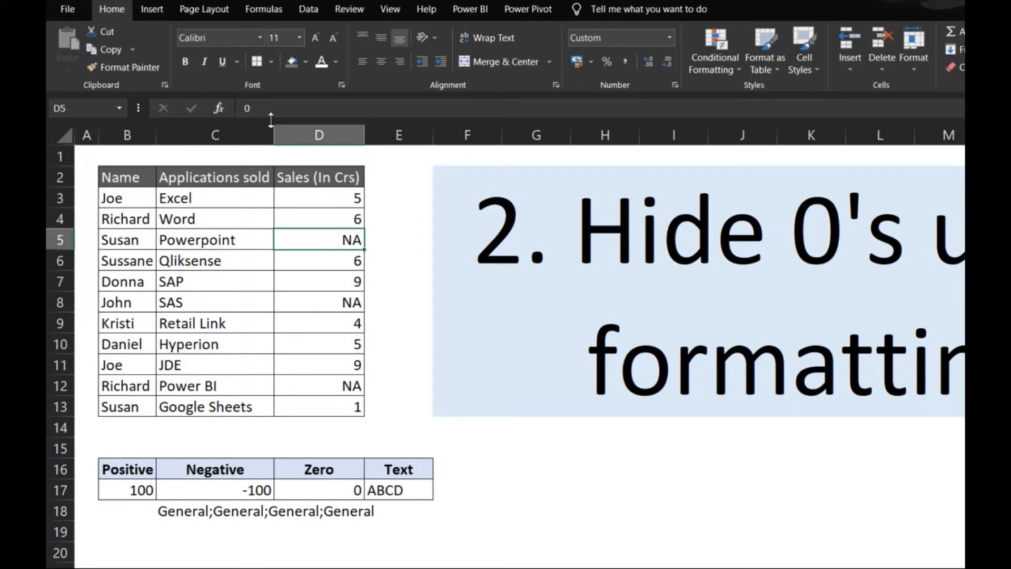
pyautogui.click(324, 304)
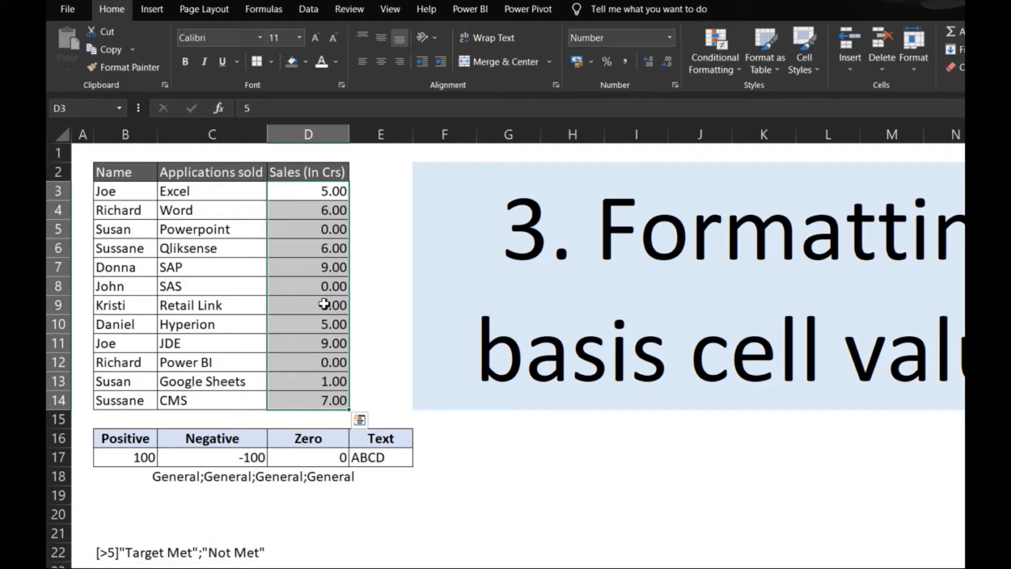
# On the sheet about formatting by cell value, apply the custom number format [>5]"Target Met";"Not Met" to the sales values in D3:D14.
pyautogui.click(329, 195)
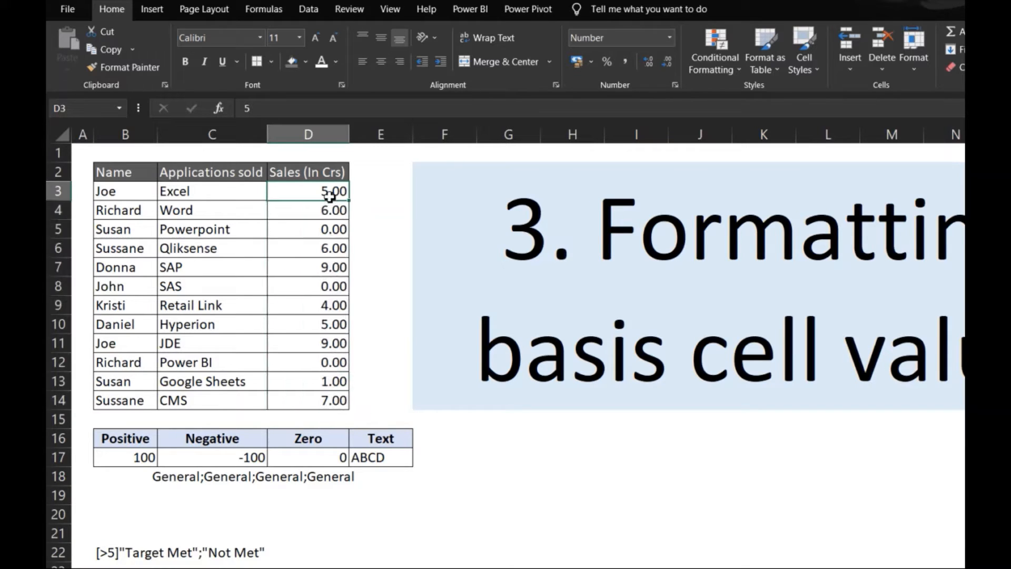
pyautogui.hotkey('ctrl', 'shift', 'Down')
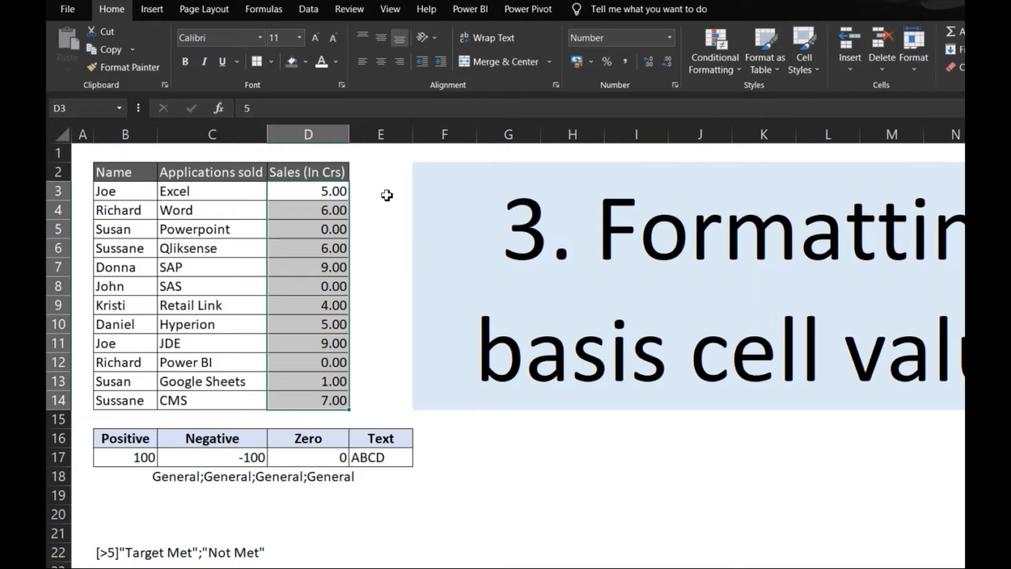
pyautogui.hotkey('ctrl', 'q')
pyautogui.press('Escape')
pyautogui.rightClick(327, 221)
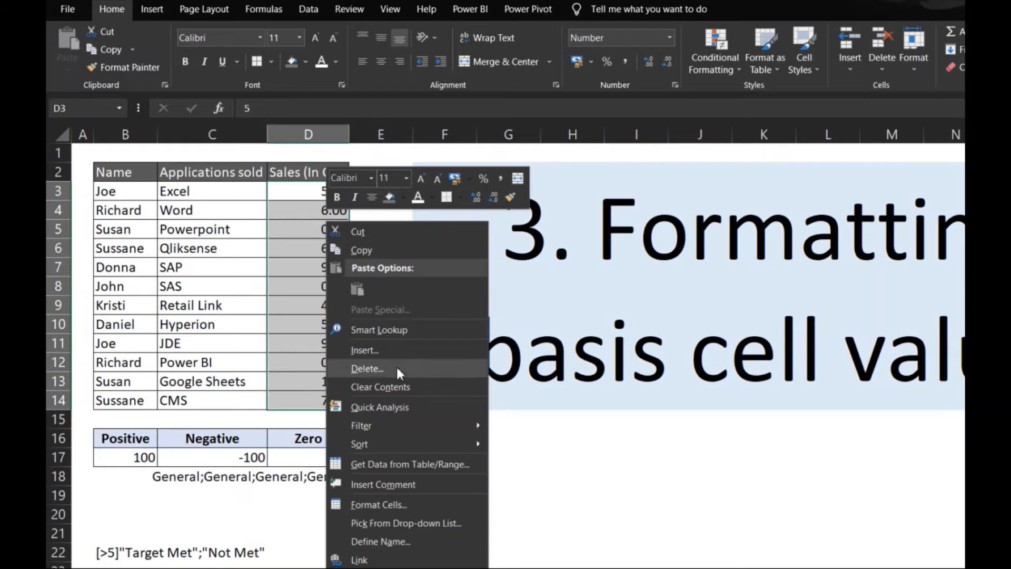
pyautogui.click(390, 504)
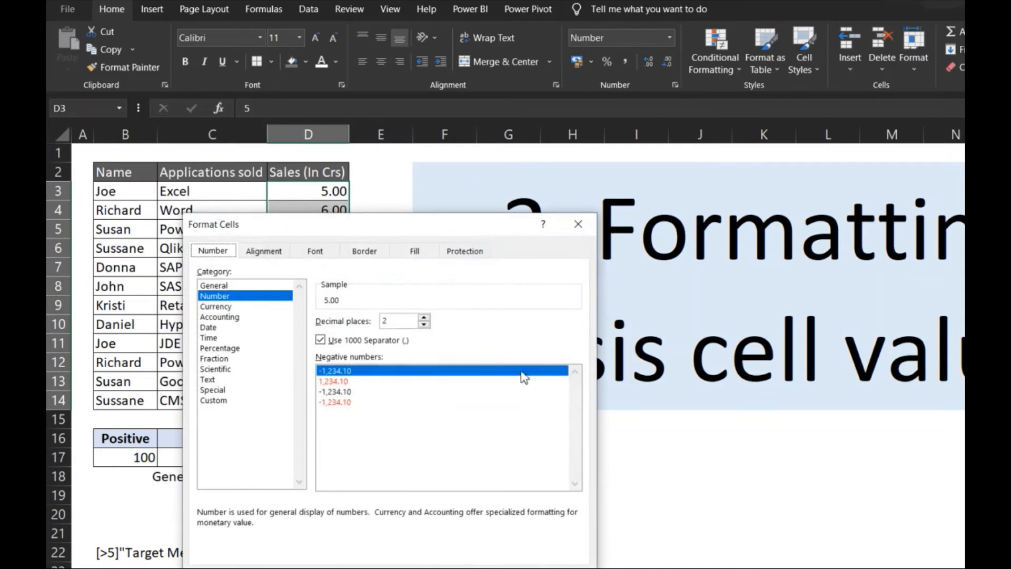
pyautogui.moveTo(424, 222); pyautogui.dragTo(690, 159)
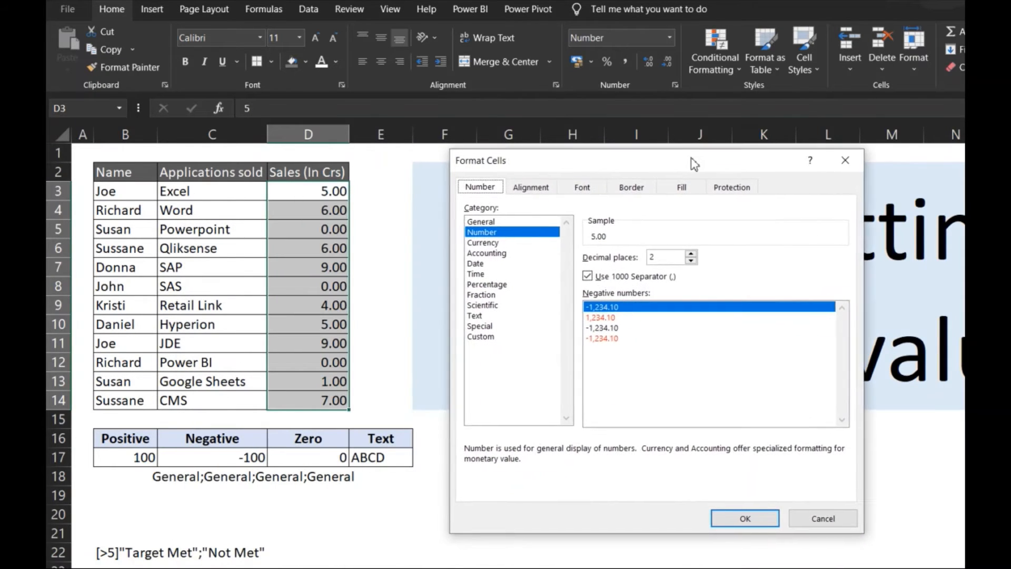
pyautogui.click(499, 337)
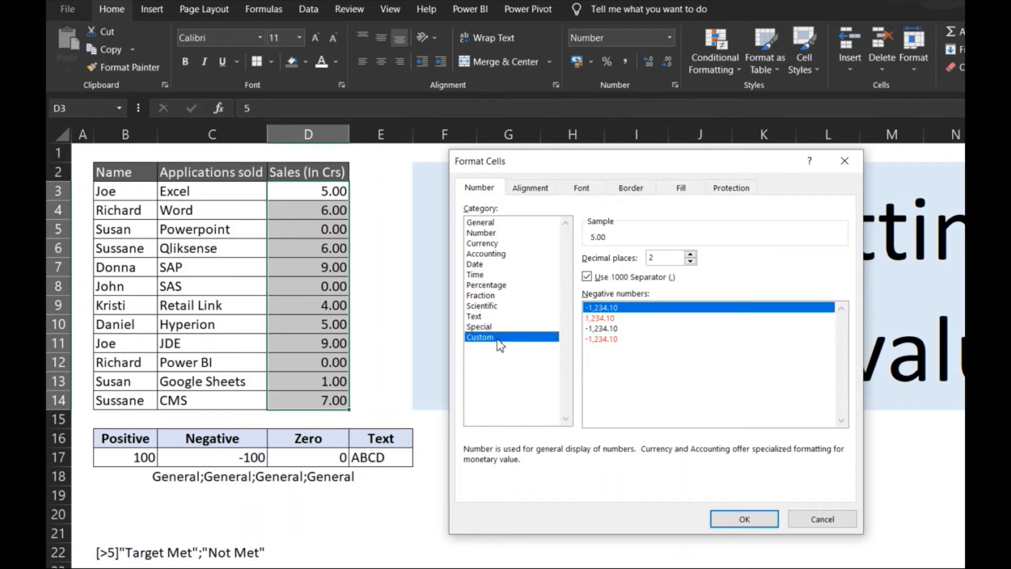
pyautogui.doubleClick(648, 269)
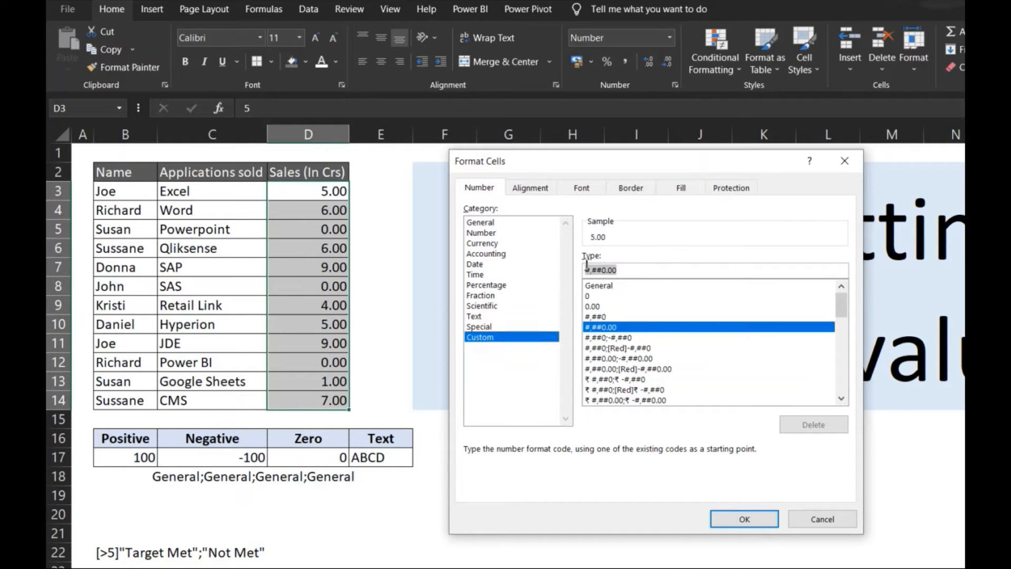
pyautogui.press('BackSpace')
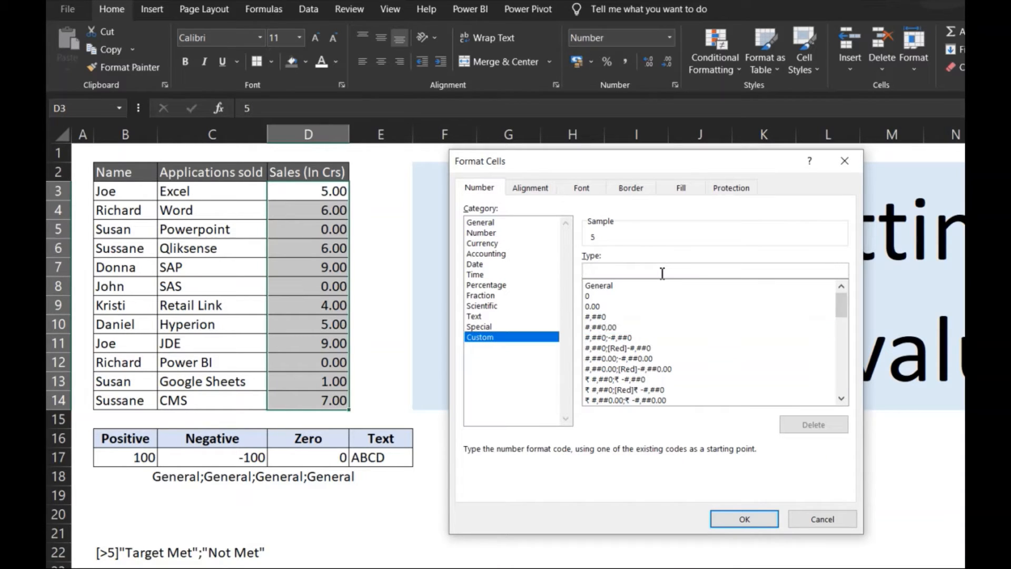
pyautogui.write('[>5]')
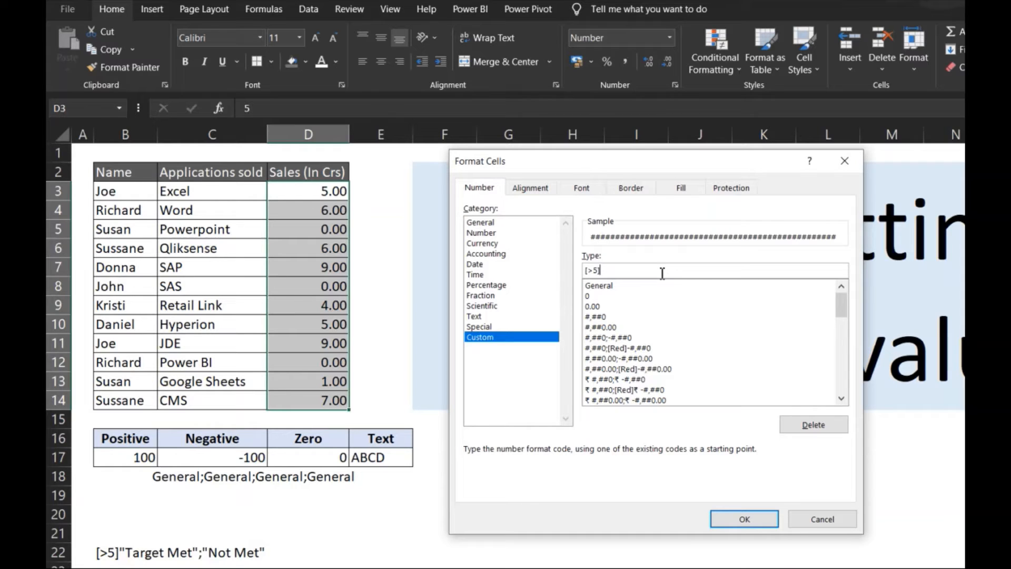
pyautogui.write('"Target Met";')
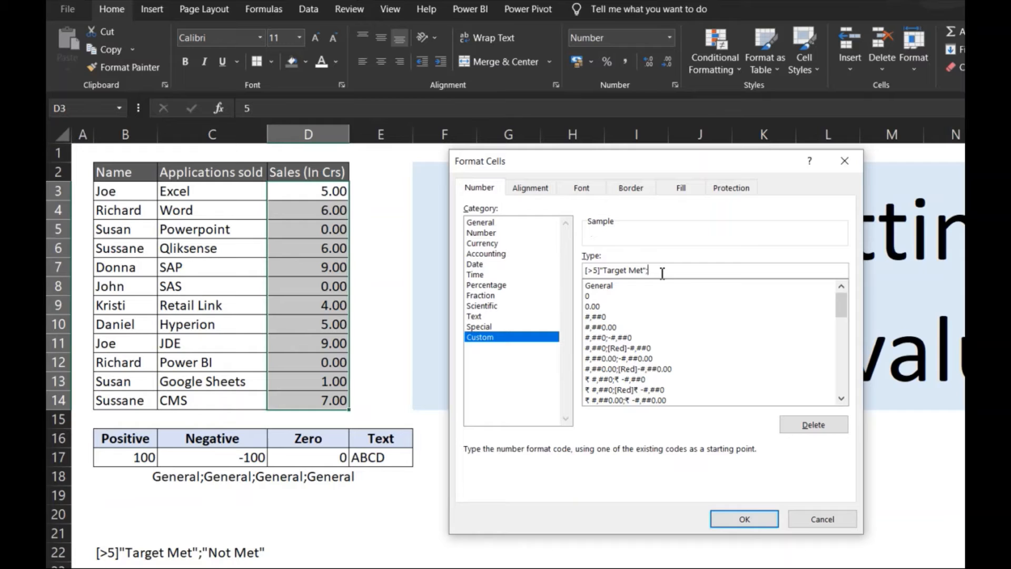
pyautogui.write('"Not Met"')
pyautogui.click(742, 519)
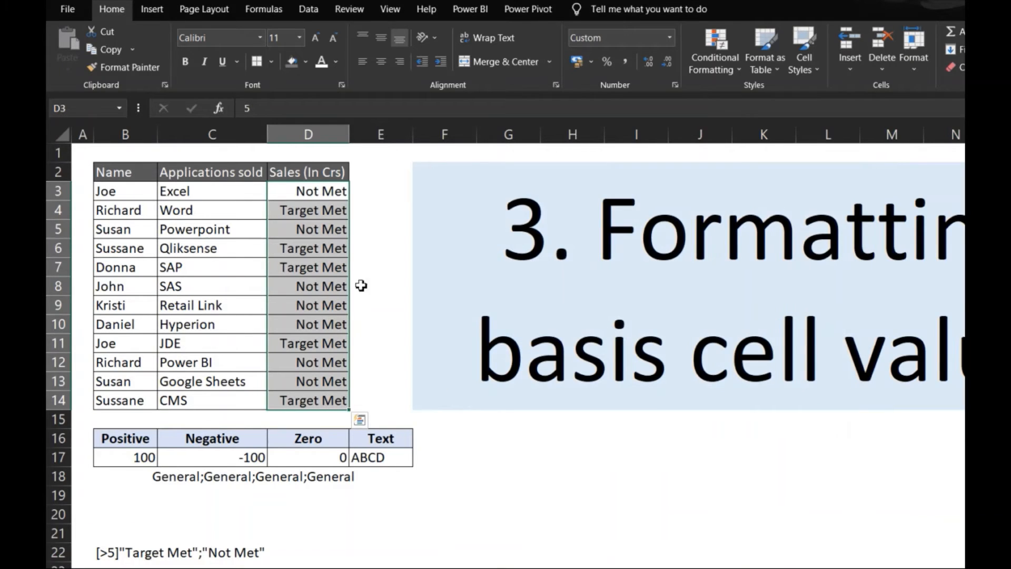
# Check the underlying values behind the Target Met and Not Met labels in cells D3 to D5.
pyautogui.click(305, 188)
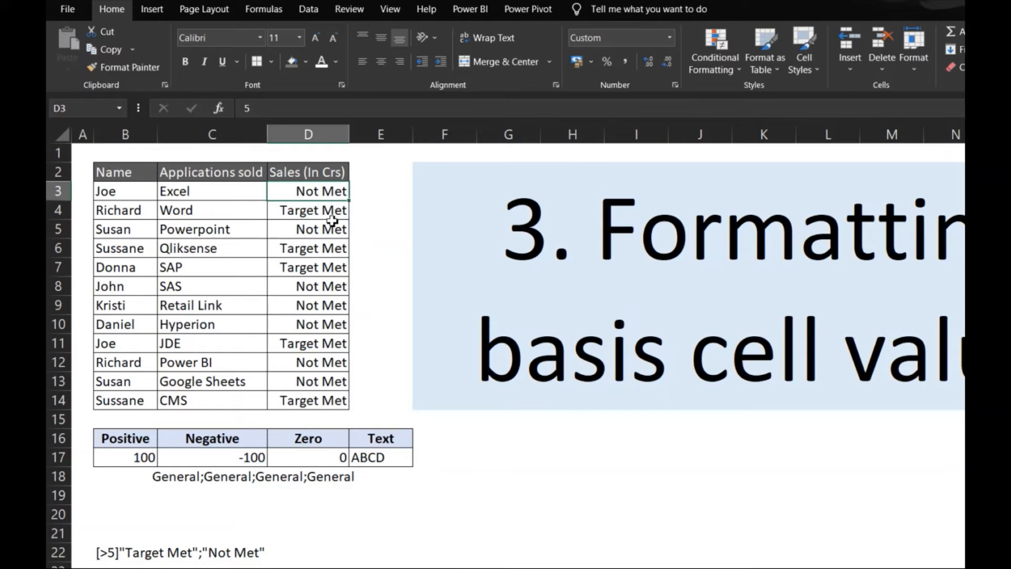
pyautogui.click(269, 109)
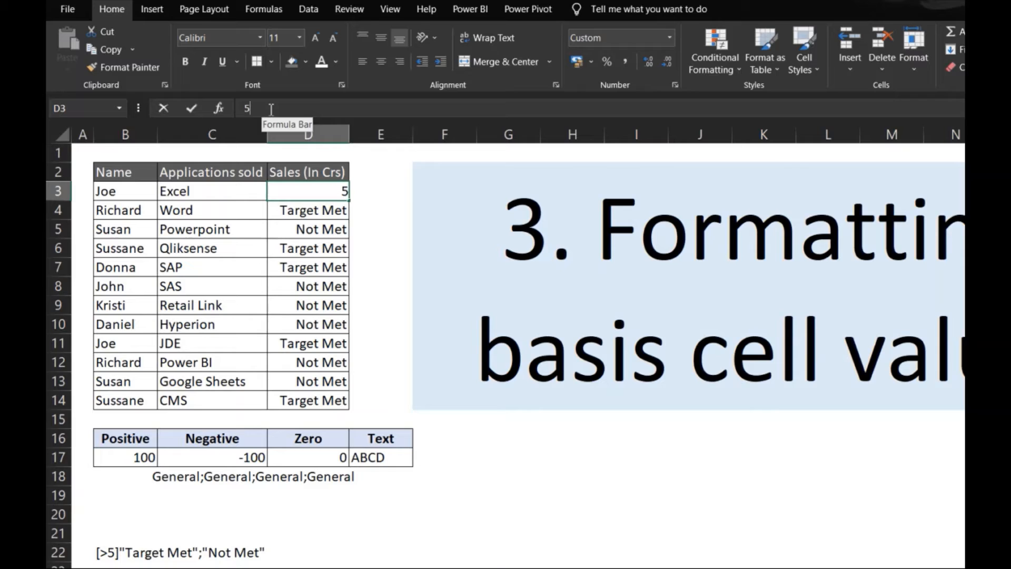
pyautogui.press('Escape')
pyautogui.press('Down')
pyautogui.press('Down')
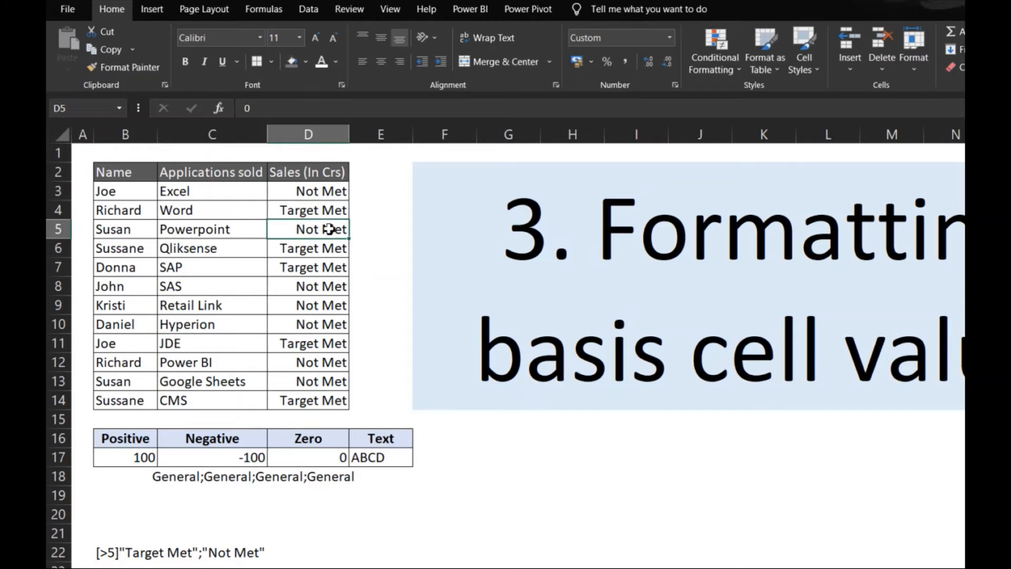
pyautogui.press('Up')
pyautogui.press('Up')
pyautogui.press('Down')
pyautogui.press('Up')
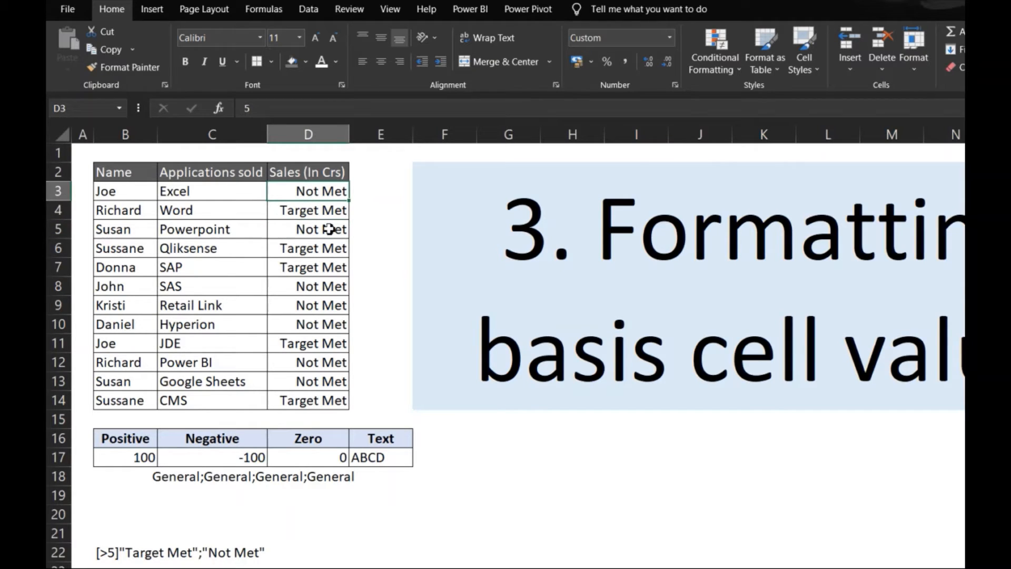
# Change the sales value in cell D3 to 6 to test the conditional label.
pyautogui.press('F2')
pyautogui.press('BackSpace')
pyautogui.write('6')
pyautogui.press('Return')
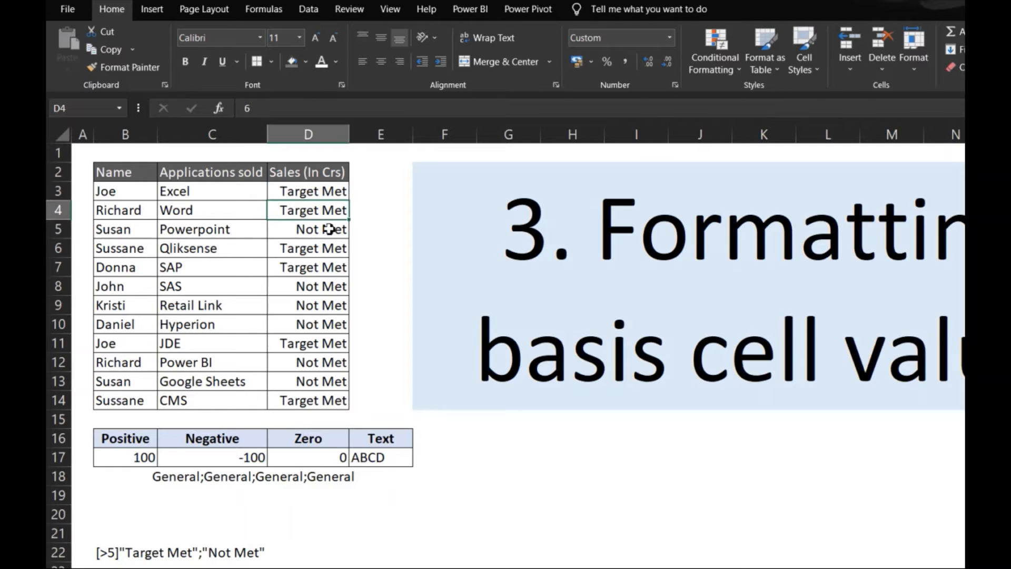
pyautogui.press('Up')
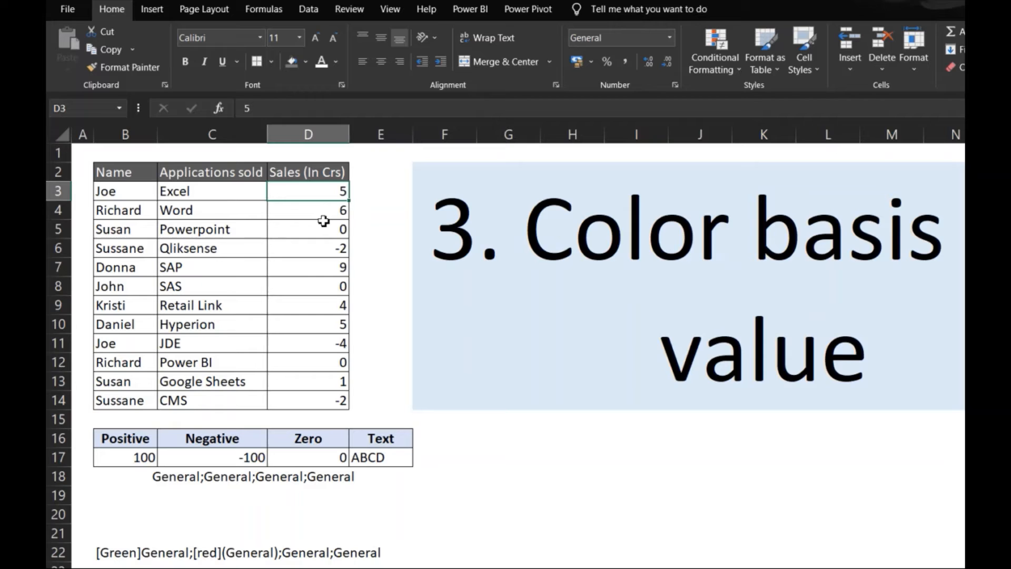
# On the sheet about color by value, apply the custom number format General;[red](General);General;General to sales cells D3:D14.
pyautogui.hotkey('ctrl', 'shift', 'Down')
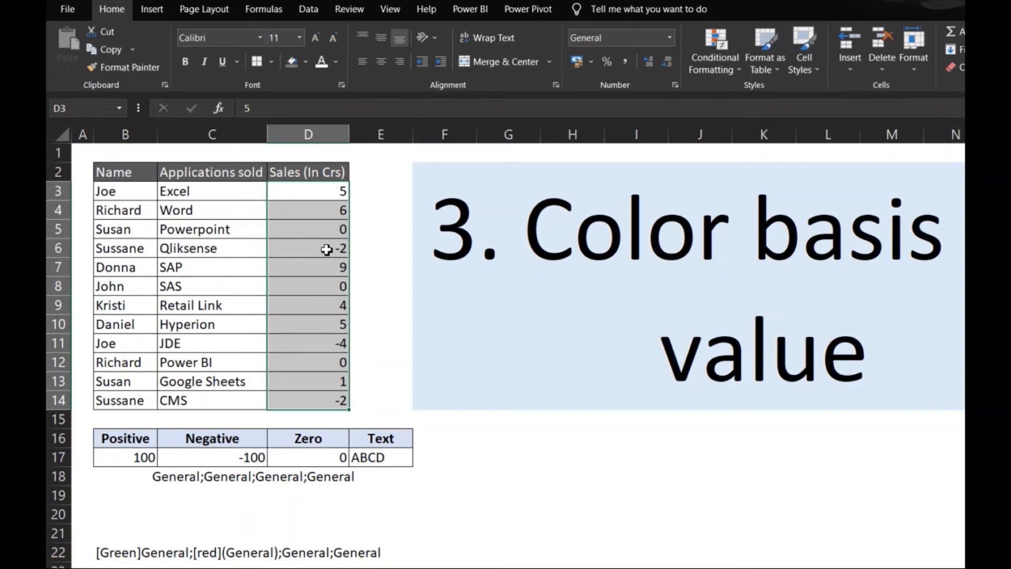
pyautogui.hotkey('ctrl', '1')
pyautogui.click(456, 302)
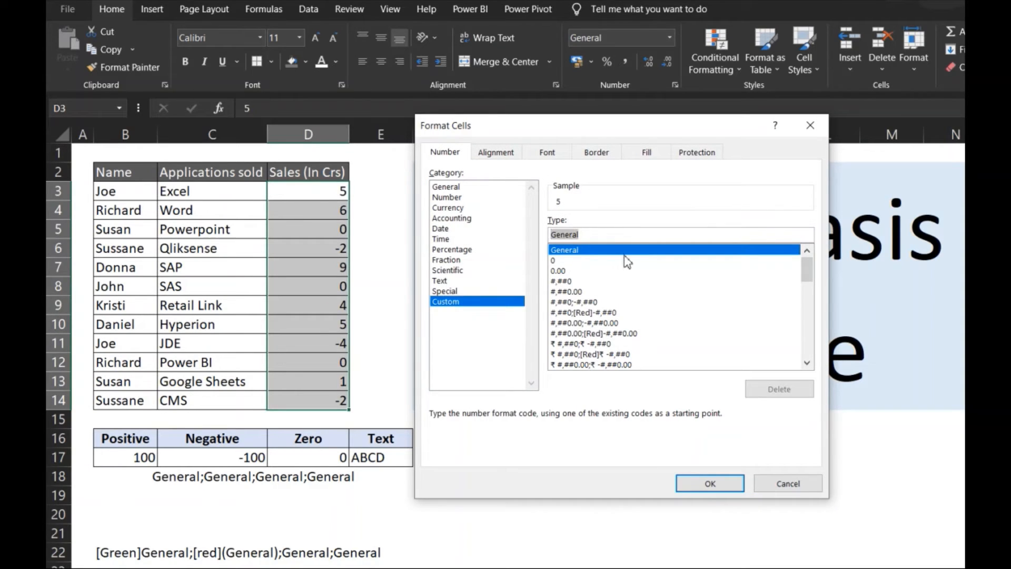
pyautogui.press('BackSpace')
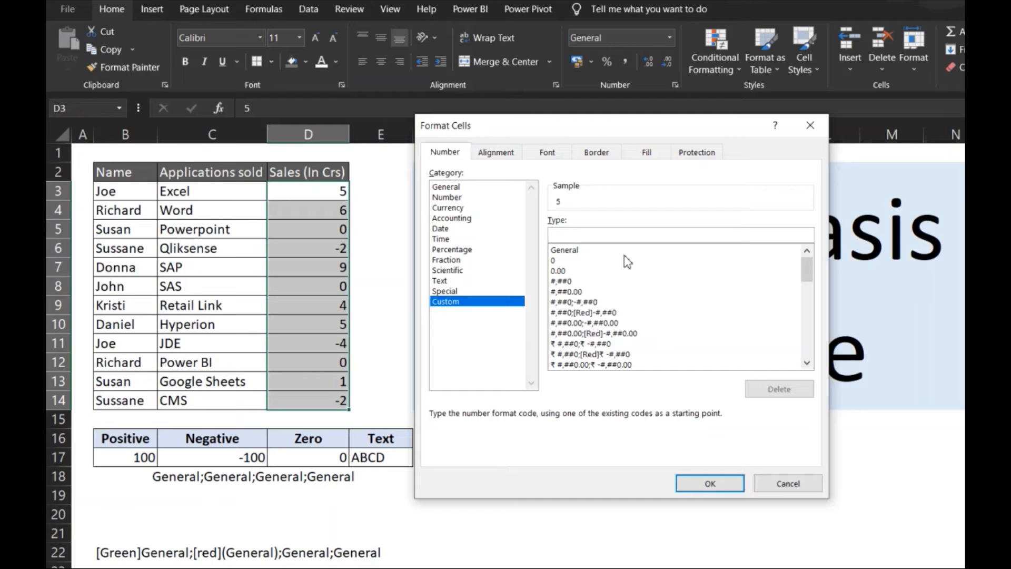
pyautogui.write('Gener')
pyautogui.write('al')
pyautogui.write(';')
pyautogui.write('[')
pyautogui.write('red')
pyautogui.write(']')
pyautogui.write('(')
pyautogui.write('Gen')
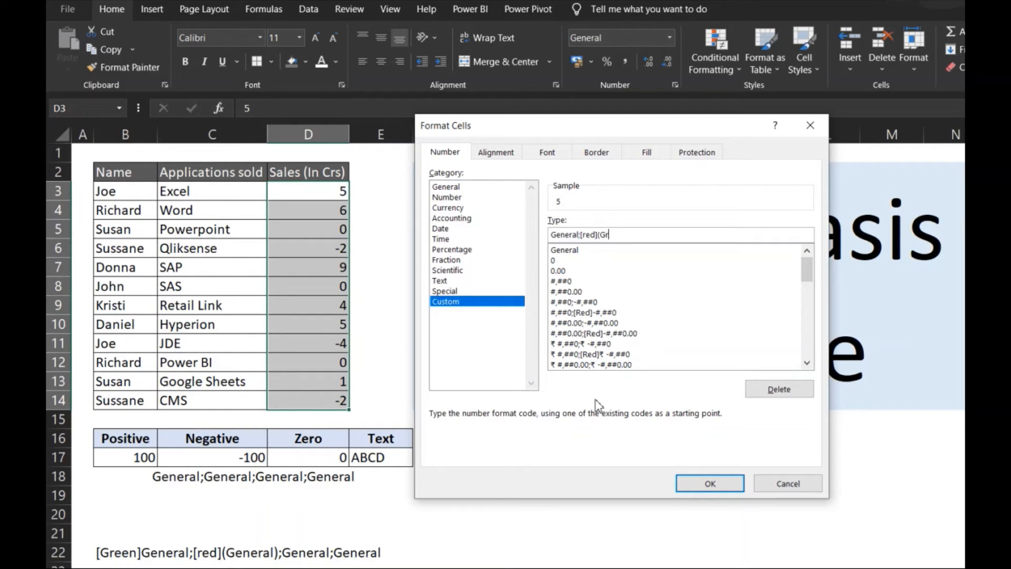
pyautogui.press('BackSpace')
pyautogui.press('BackSpace')
pyautogui.press('BackSpace')
pyautogui.write('Red')
pyautogui.press('BackSpace')
pyautogui.press('BackSpace')
pyautogui.press('BackSpace')
pyautogui.write('Gener')
pyautogui.write('al);General;General')
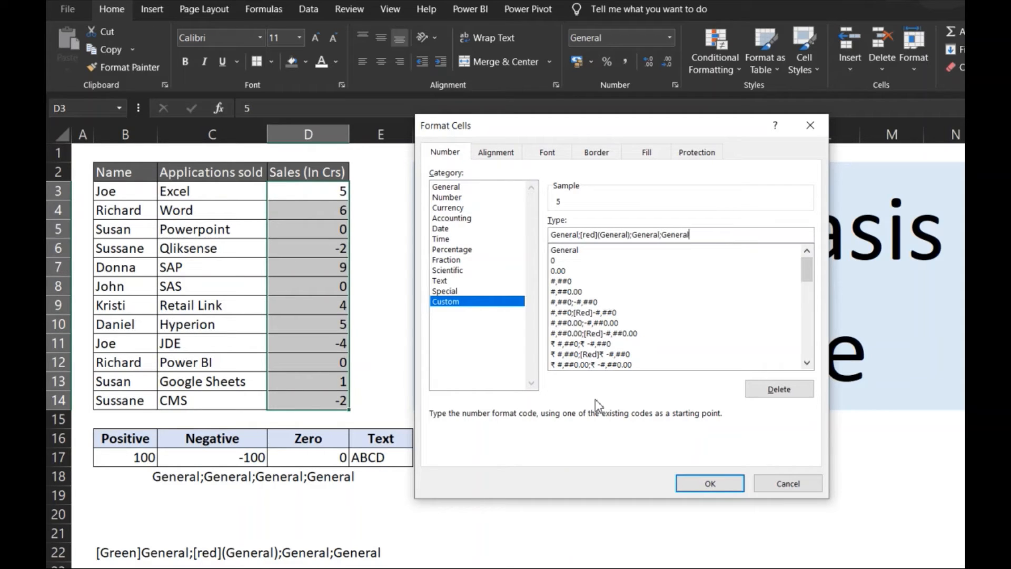
pyautogui.click(708, 484)
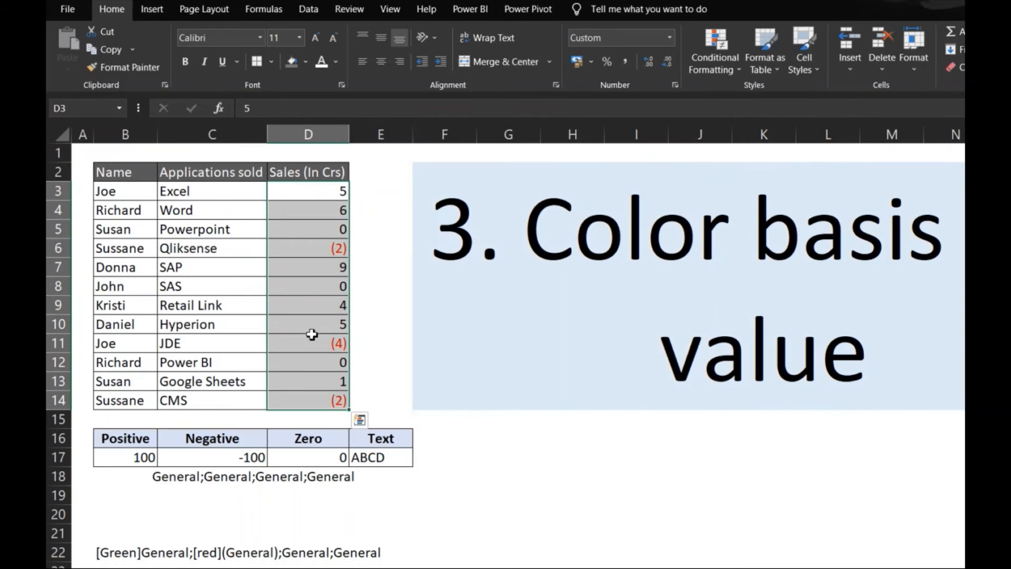
# Add [Green] to the positive section of the D3:D14 custom number format, making it [Green]General;[Red](General);General.
pyautogui.click(322, 248)
pyautogui.press('Up')
pyautogui.press('Up')
pyautogui.press('Up')
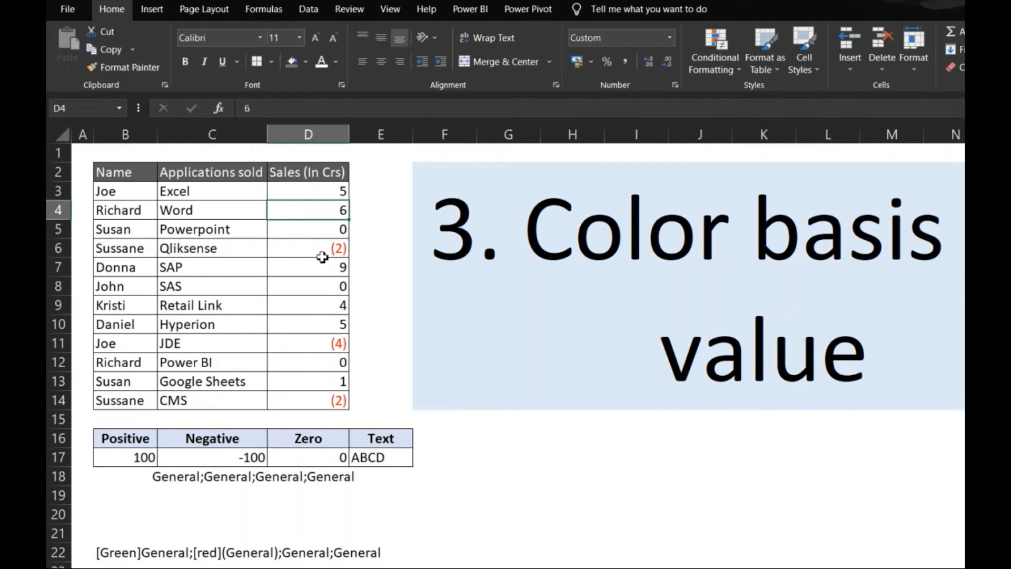
pyautogui.hotkey('ctrl', 'shift', 'Down')
pyautogui.hotkey('ctrl', '1')
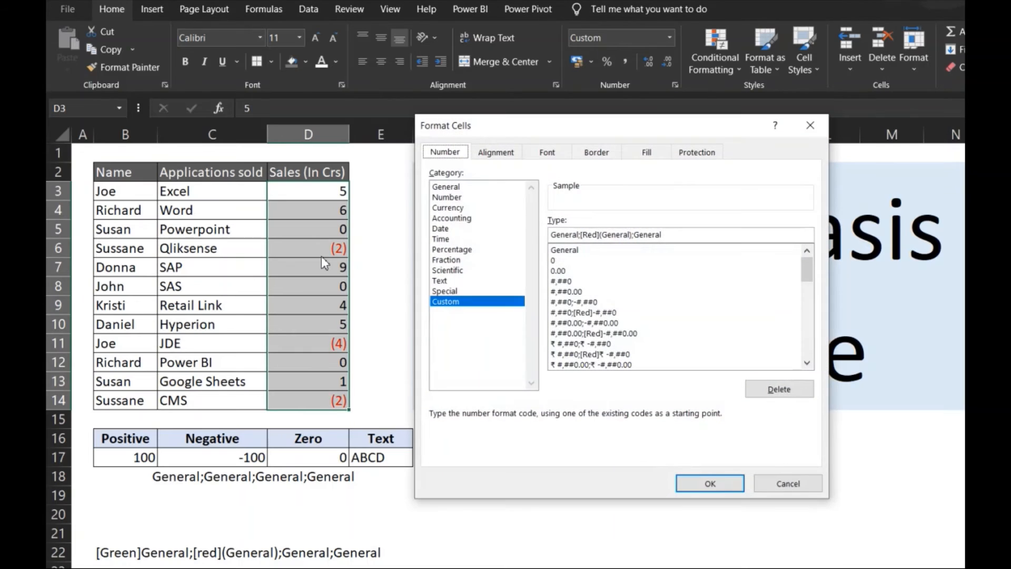
pyautogui.click(554, 234)
pyautogui.write('[')
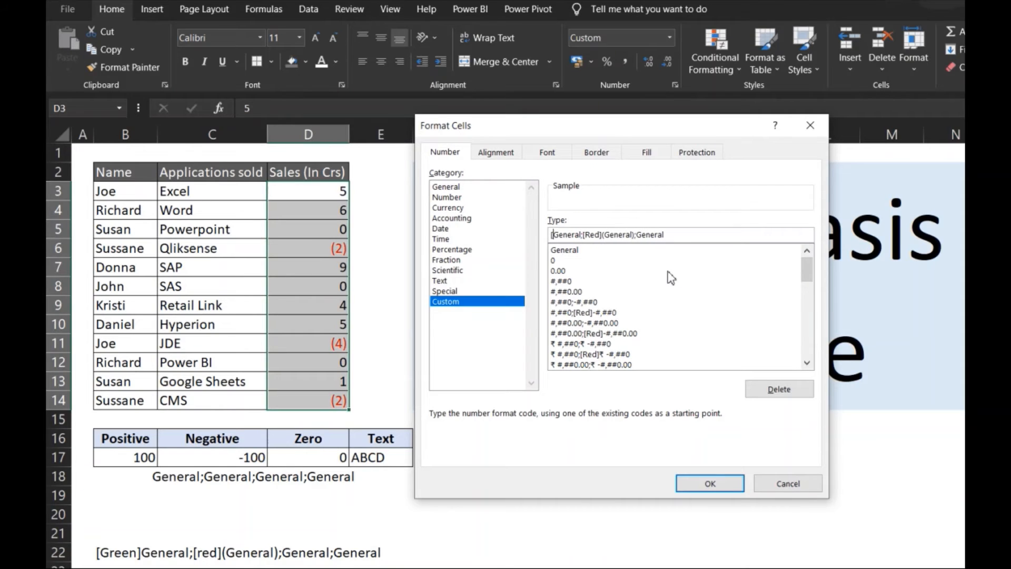
pyautogui.write('Green')
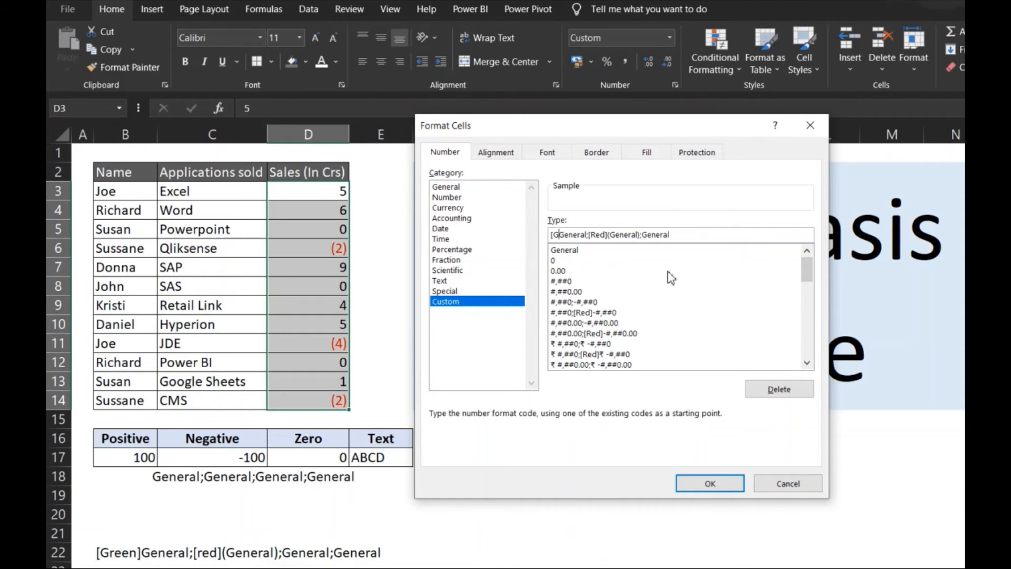
pyautogui.write(']')
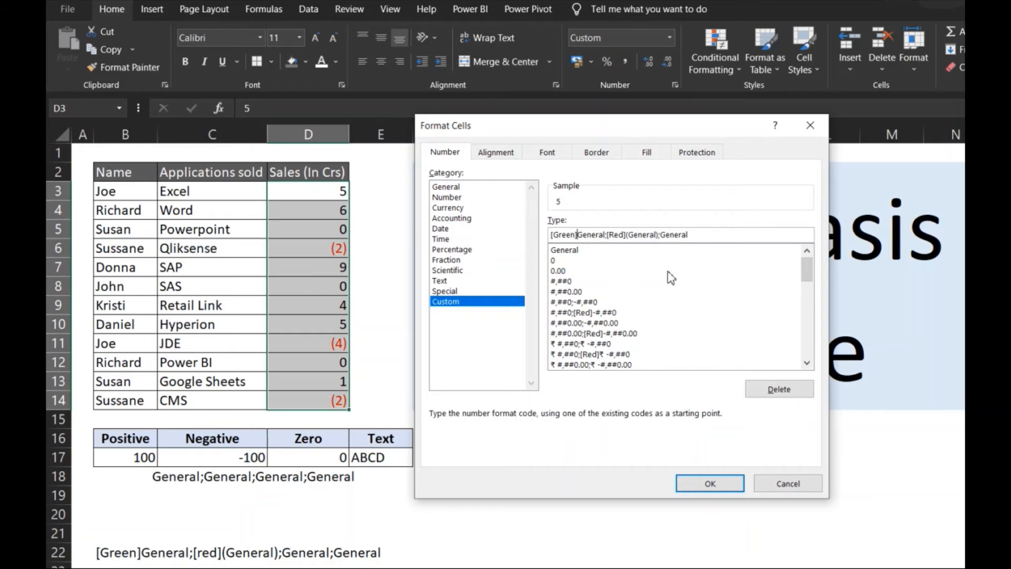
pyautogui.click(714, 483)
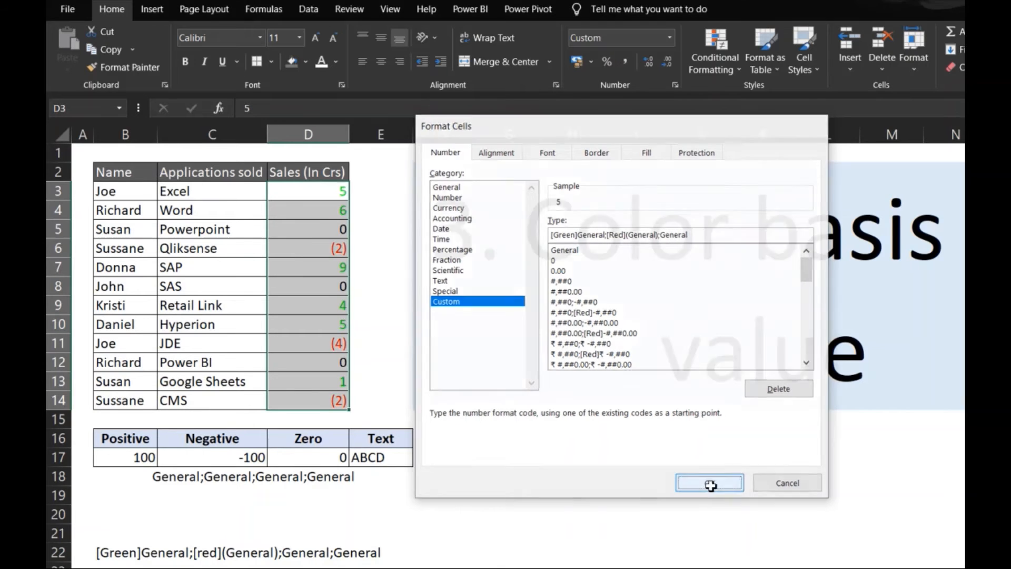
pyautogui.click(307, 198)
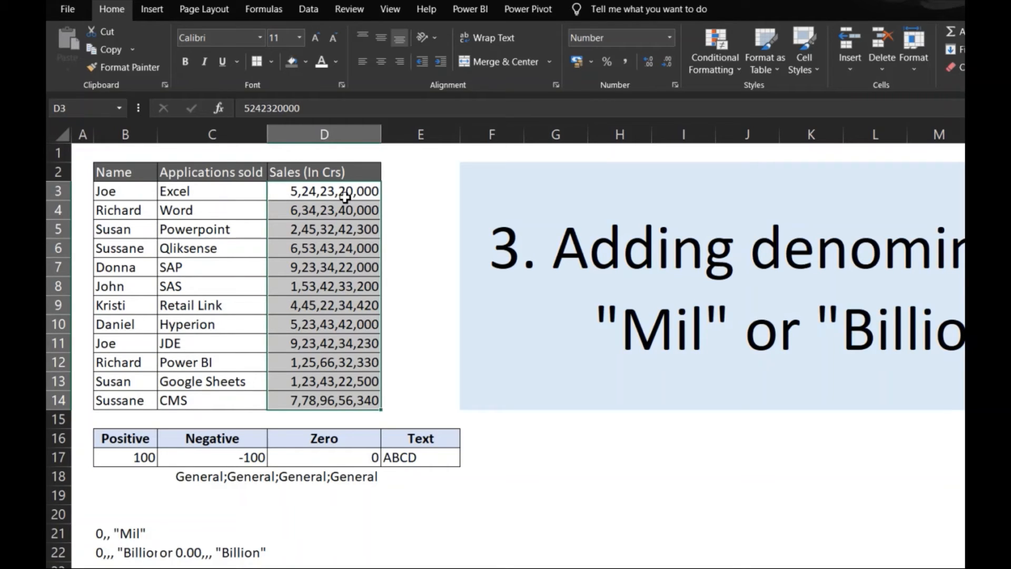
# On the sheet about adding denominations, apply the custom number format 0,, "Mil" to the sales values in D3:D14.
pyautogui.rightClick(344, 197)
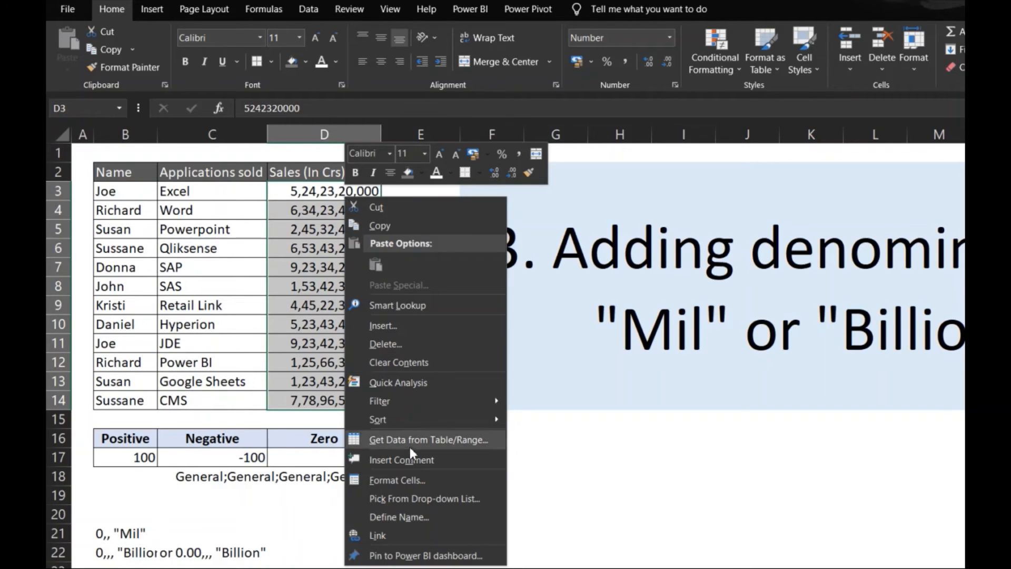
pyautogui.click(393, 479)
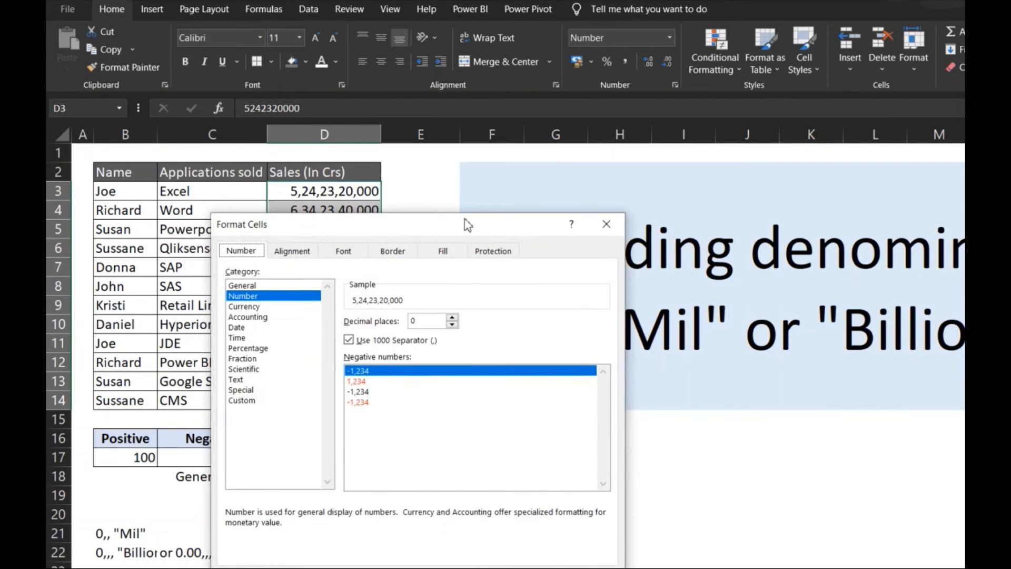
pyautogui.moveTo(465, 221); pyautogui.dragTo(720, 155)
pyautogui.click(518, 335)
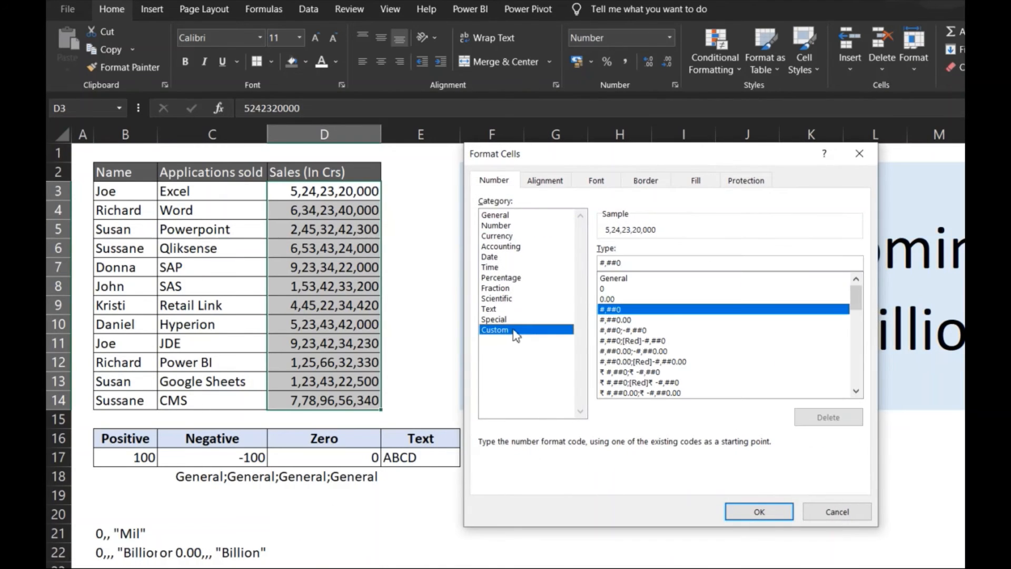
pyautogui.moveTo(659, 262); pyautogui.dragTo(596, 262)
pyautogui.press('BackSpace')
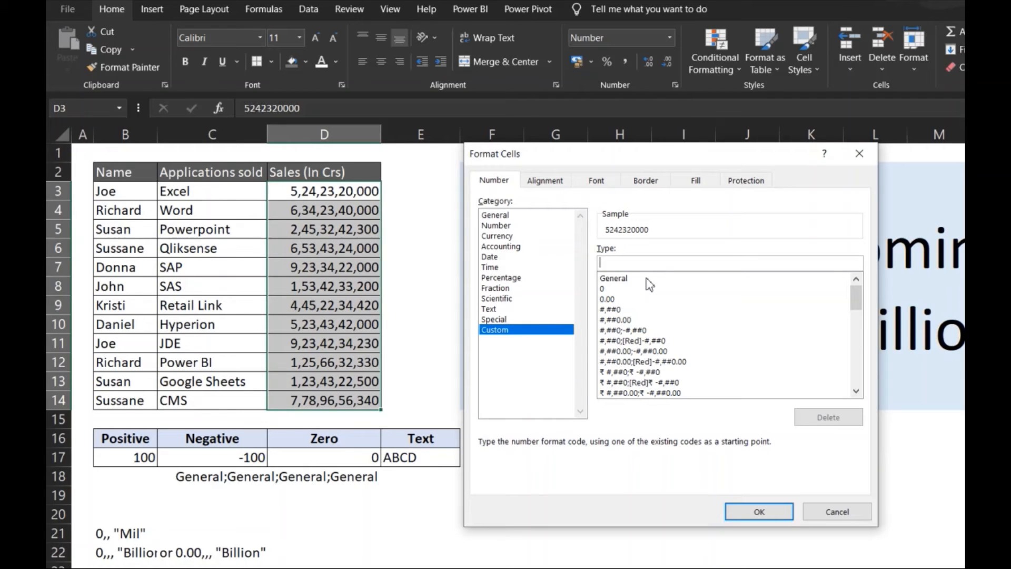
pyautogui.write('0,,')
pyautogui.write('Mil"')
pyautogui.click(769, 514)
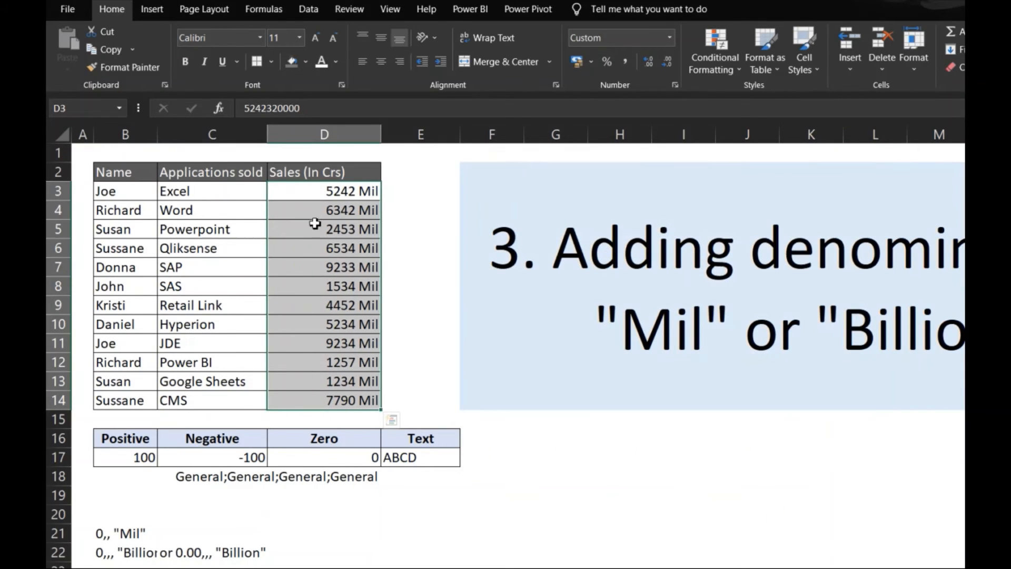
# Change the custom number format of sales cells D3:D14 to 0,,, "Billion".
pyautogui.moveTo(327, 196); pyautogui.dragTo(348, 400)
pyautogui.hotkey('ctrl', '1')
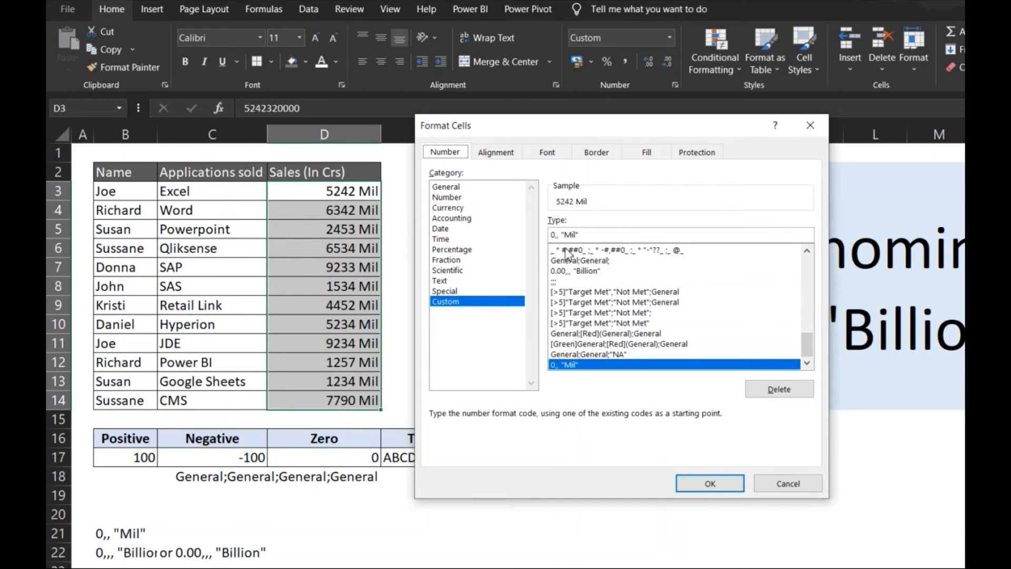
pyautogui.click(558, 235)
pyautogui.write(',')
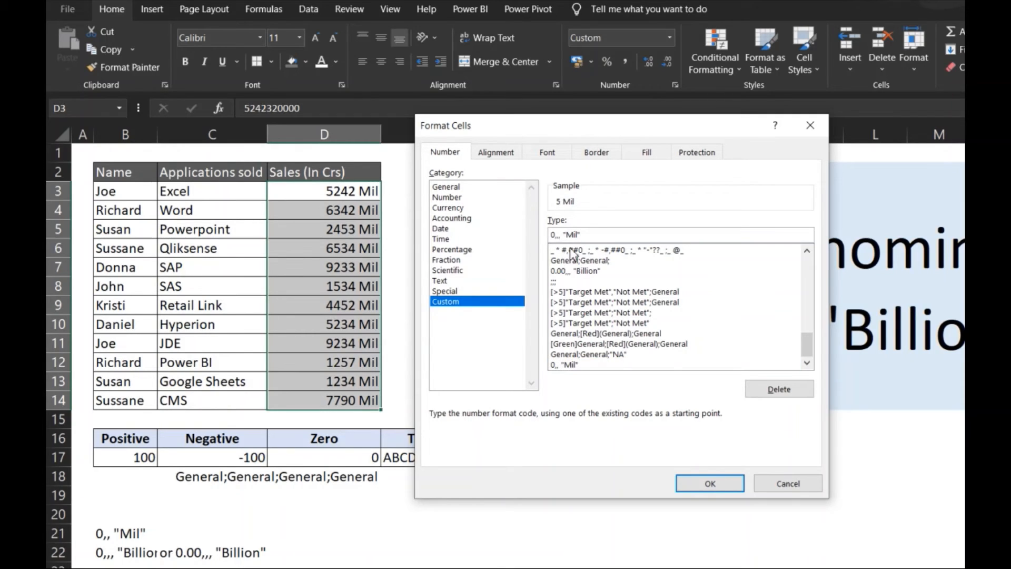
pyautogui.hotkey('shift', 'Left')
pyautogui.write('Billion')
pyautogui.click(709, 487)
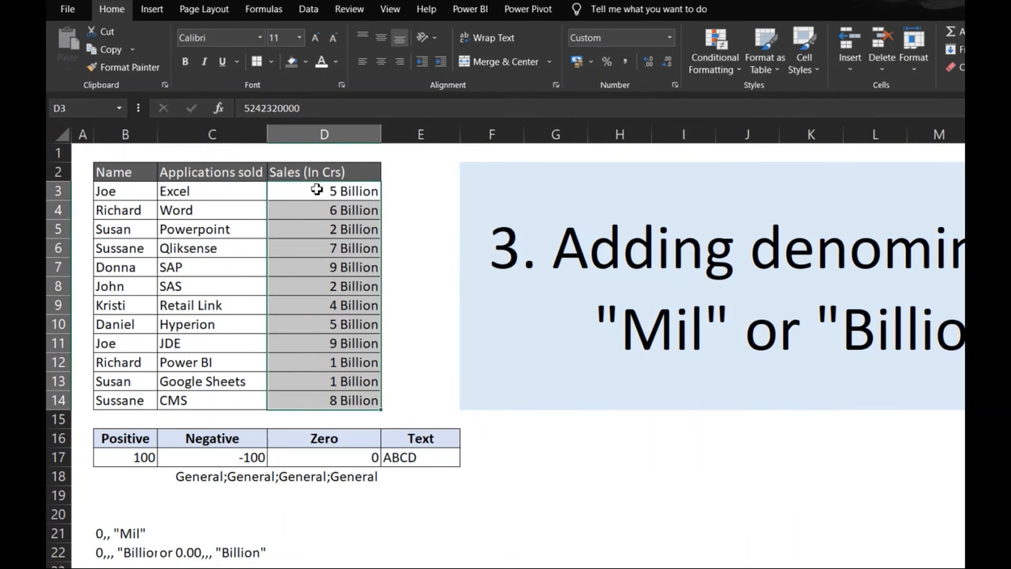
# Add two decimal places to the custom format of D3:D14, making it 0.00,,, "Billion".
pyautogui.moveTo(336, 324); pyautogui.dragTo(337, 342)
pyautogui.click(332, 199)
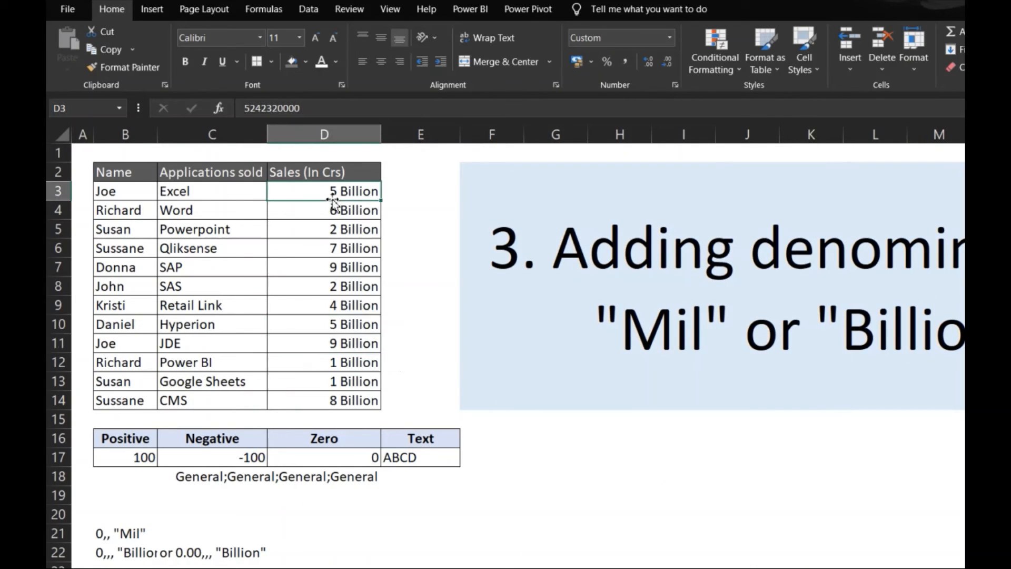
pyautogui.hotkey('ctrl', 'shift', 'Down')
pyautogui.hotkey('ctrl', '1')
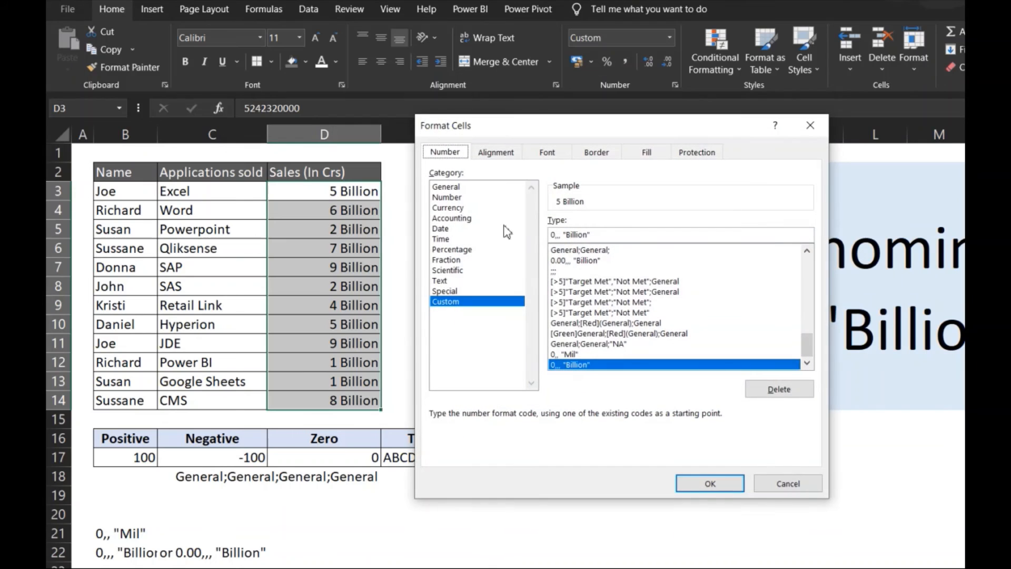
pyautogui.click(554, 235)
pyautogui.write('.00')
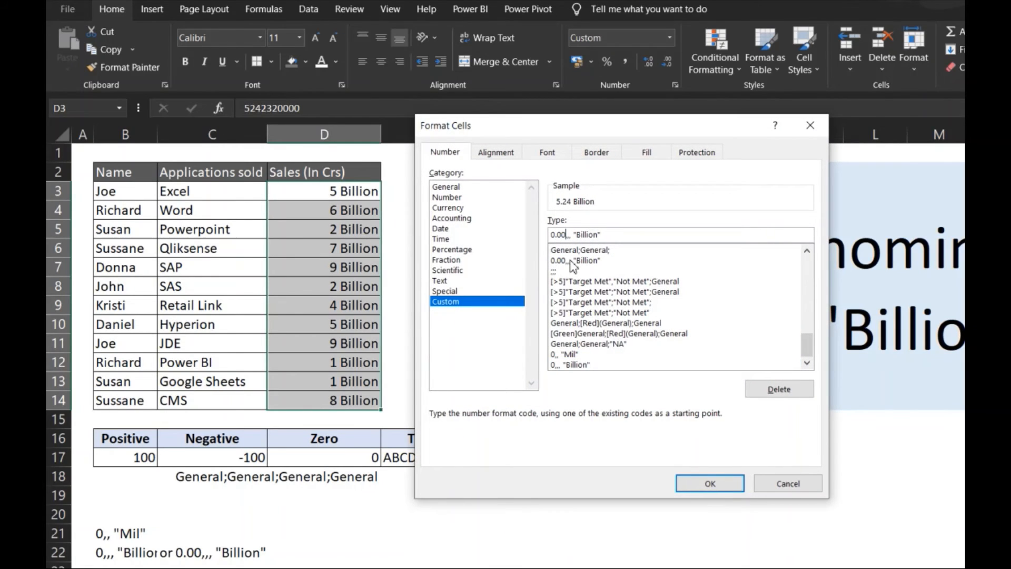
pyautogui.click(716, 483)
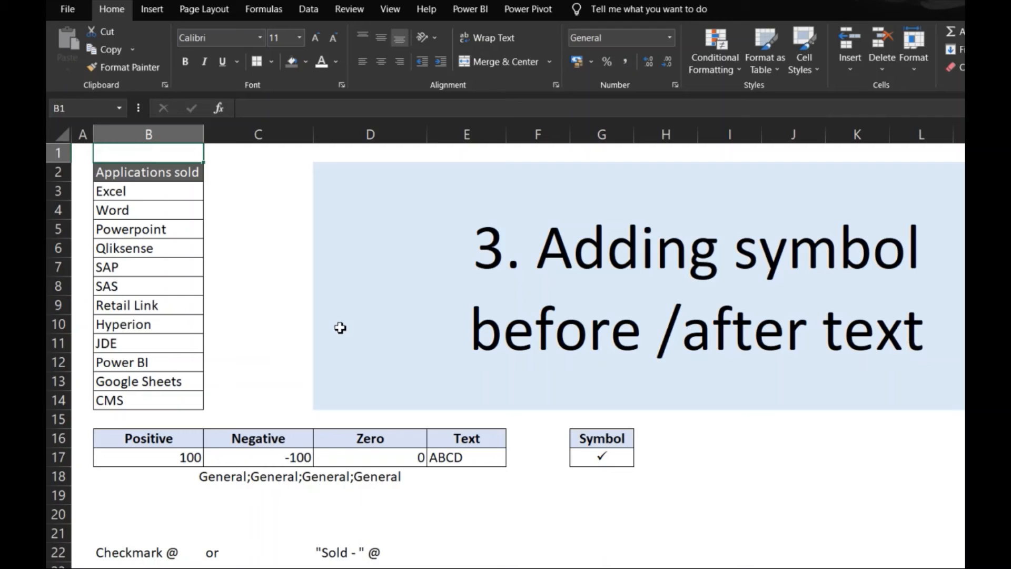
# On the sheet about adding symbols before or after text, copy the check mark character from inside cell G17.
pyautogui.click(616, 456)
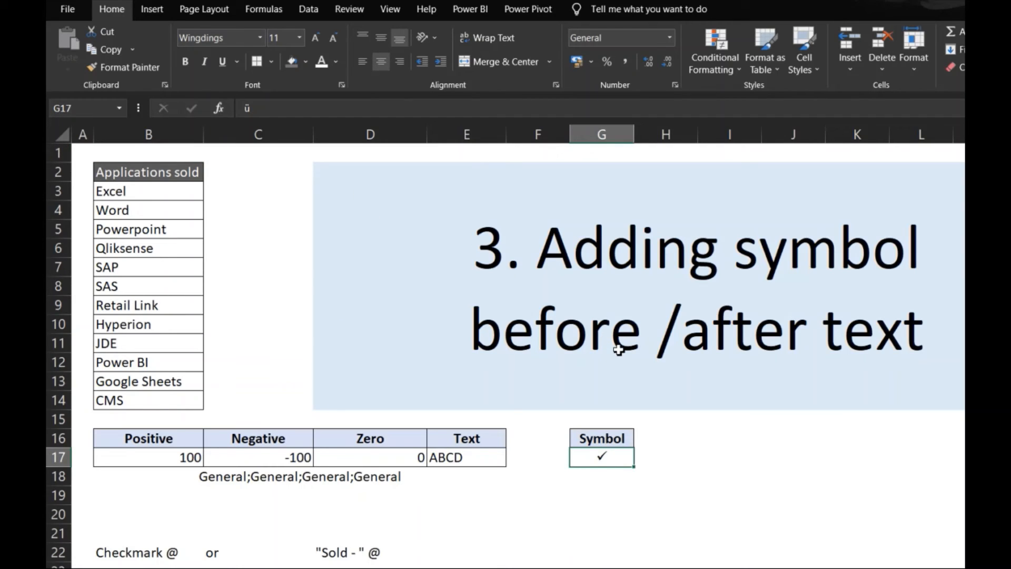
pyautogui.press('F2')
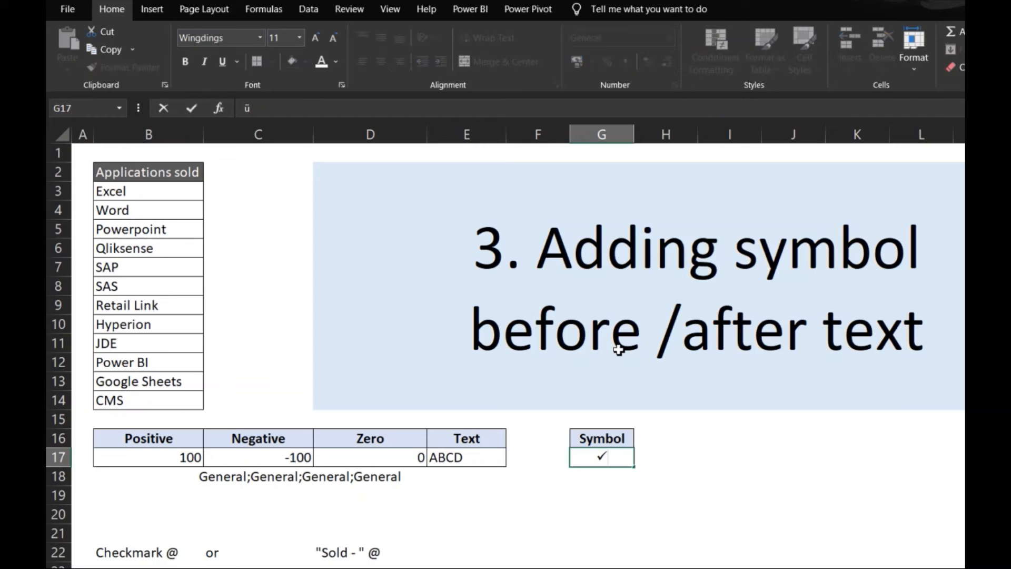
pyautogui.hotkey('shift', 'Home')
pyautogui.press('Escape')
# Apply the custom number format ü @ to the application names in B3:B14, using the copied symbol character as the prefix.
pyautogui.click(154, 192)
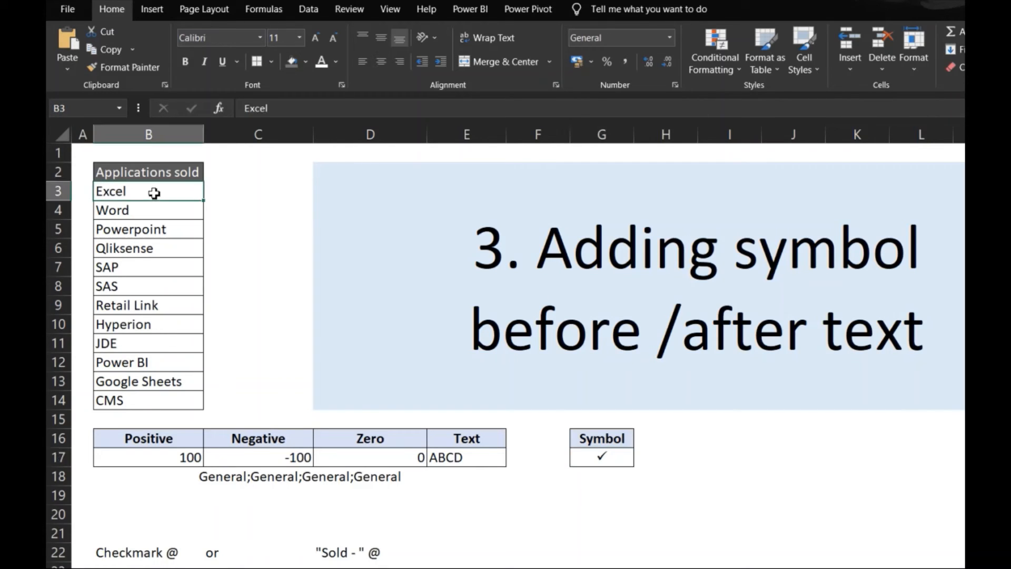
pyautogui.hotkey('ctrl', 'shift', 'Down')
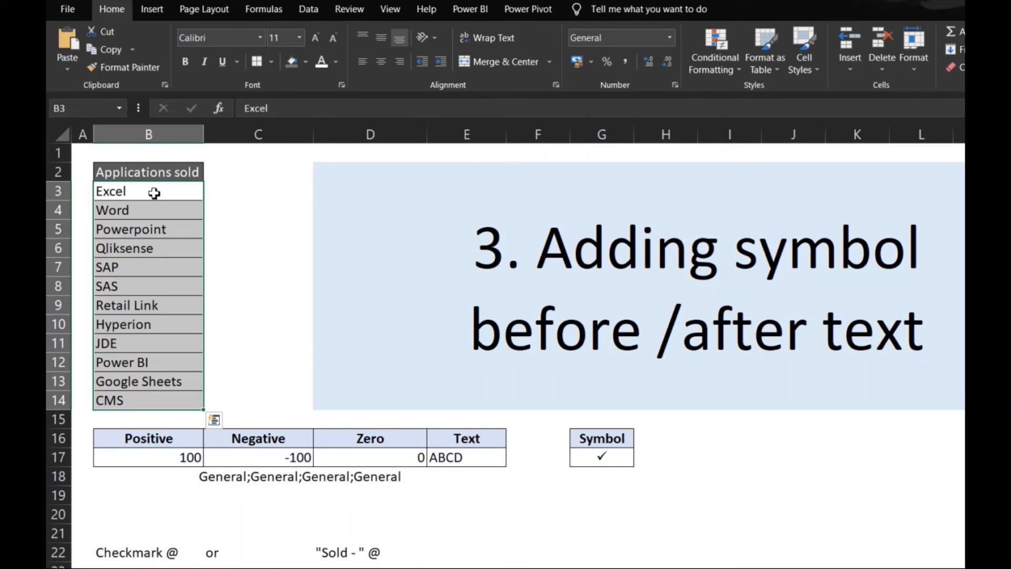
pyautogui.rightClick(154, 193)
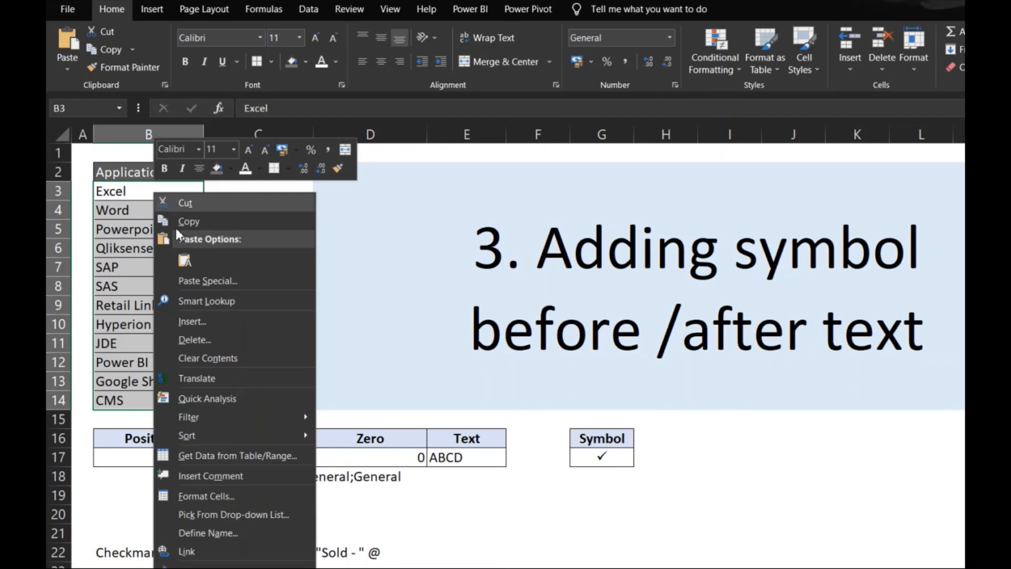
pyautogui.click(260, 492)
pyautogui.moveTo(245, 230); pyautogui.dragTo(609, 171)
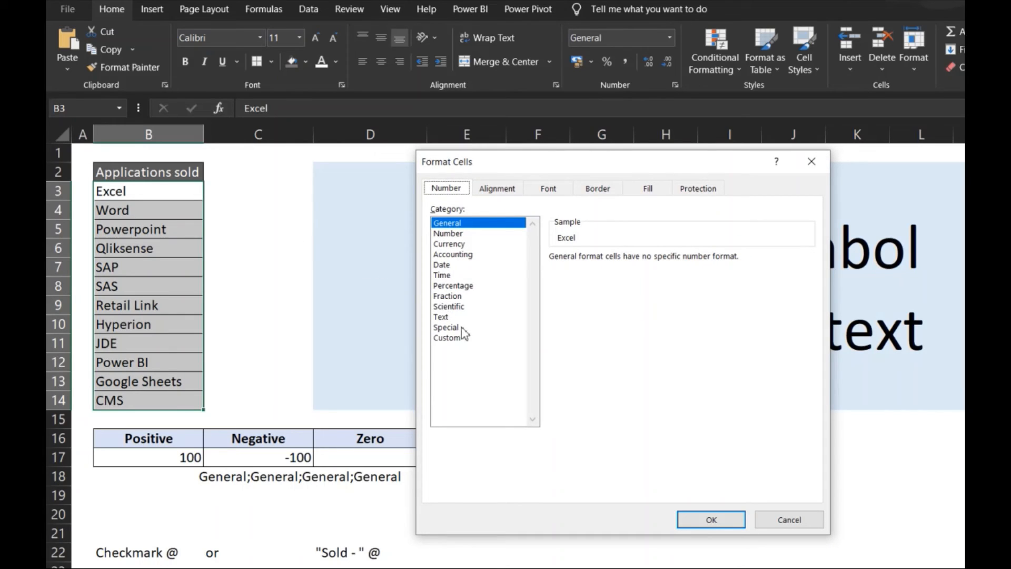
pyautogui.click(447, 337)
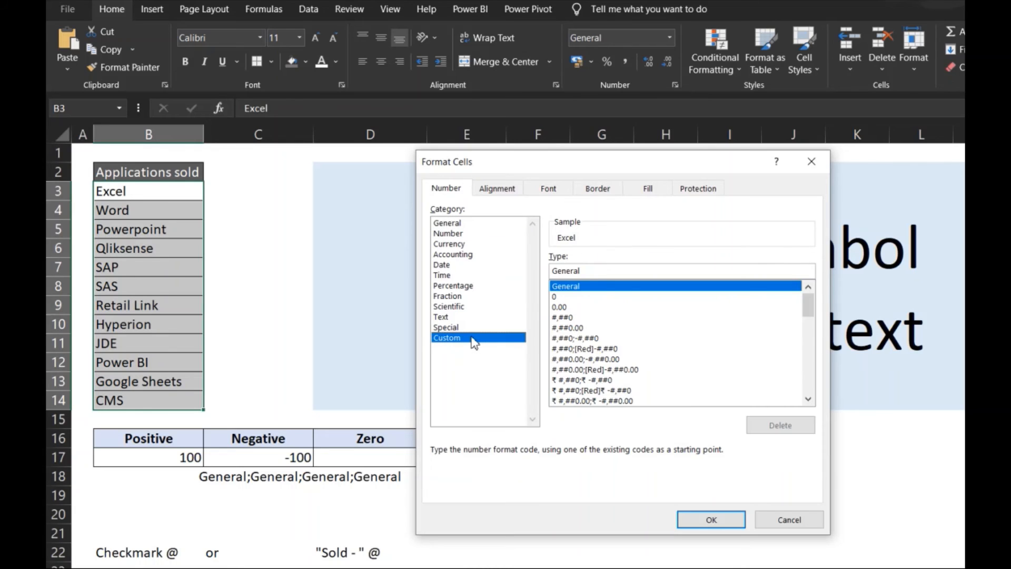
pyautogui.moveTo(571, 271); pyautogui.dragTo(559, 271)
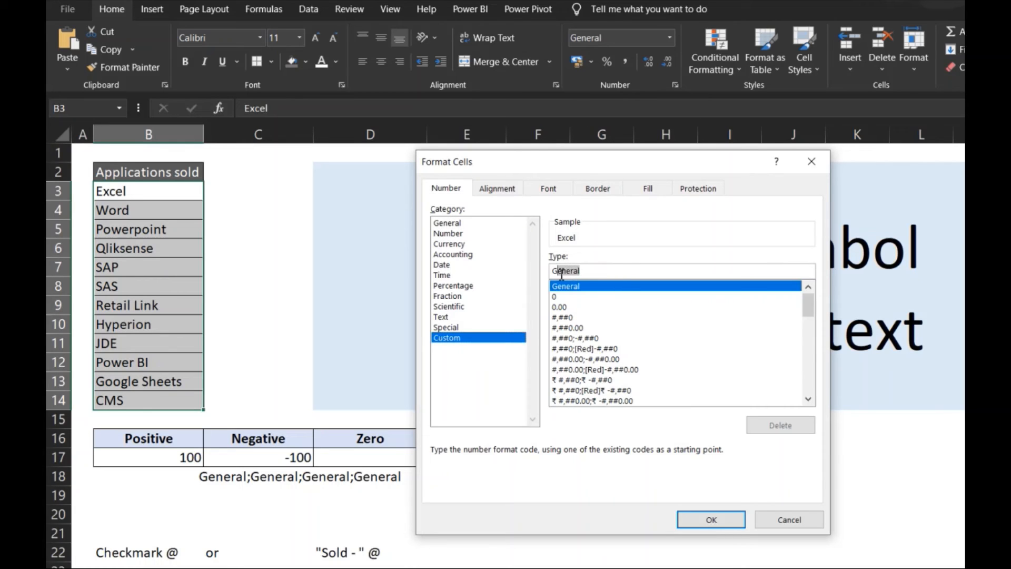
pyautogui.press('BackSpace')
pyautogui.press('BackSpace')
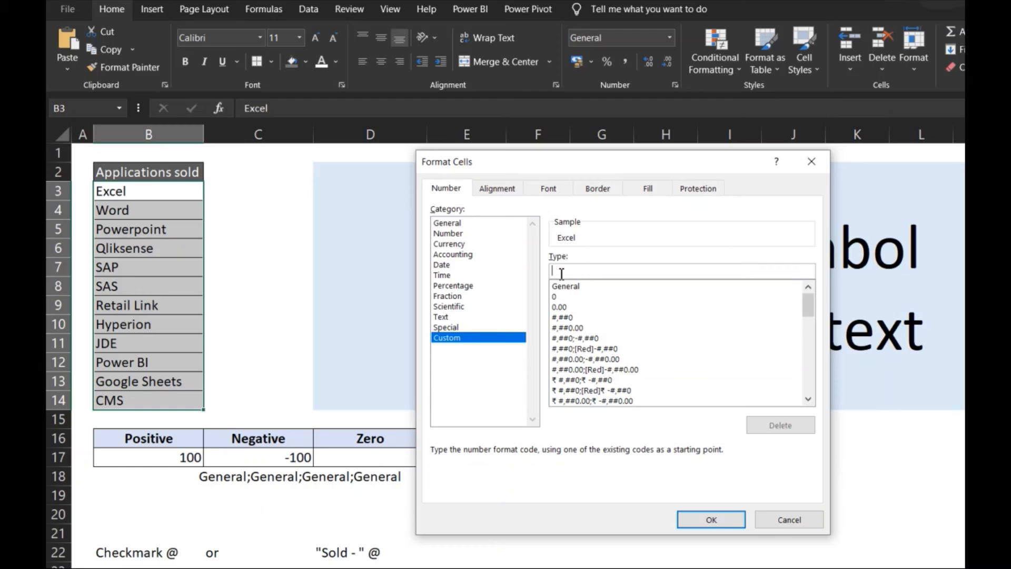
pyautogui.write('ü @')
pyautogui.click(710, 518)
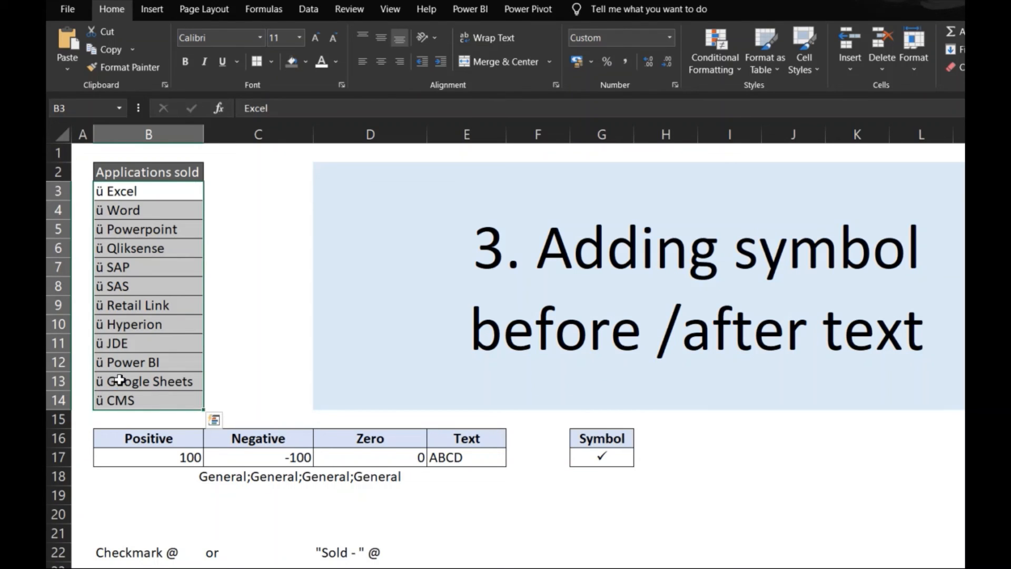
# Change the custom format of B3:B14 to "sold - " @ and autofit the width of column B.
pyautogui.hotkey('ctrl', '1')
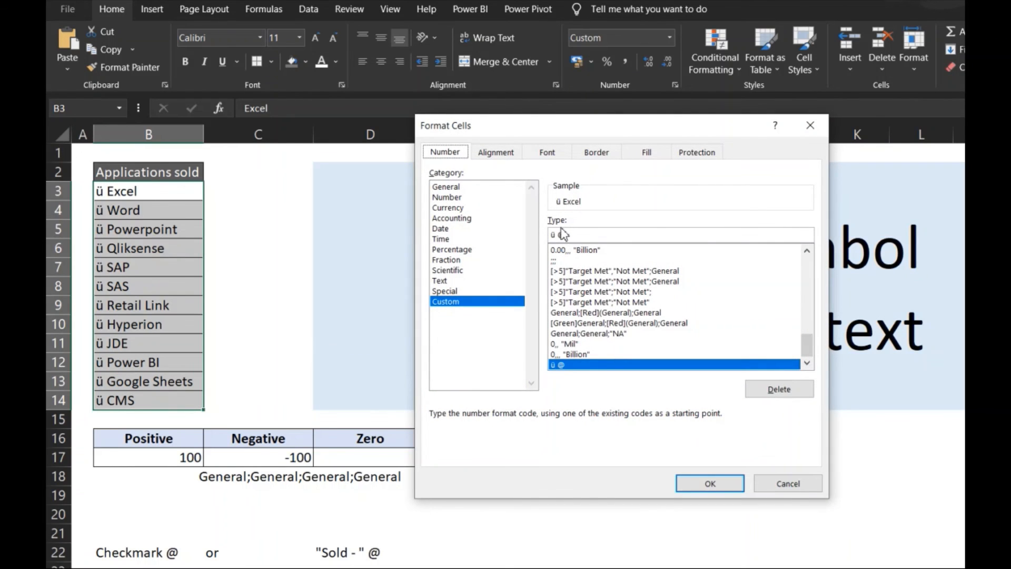
pyautogui.click(555, 234)
pyautogui.press('BackSpace')
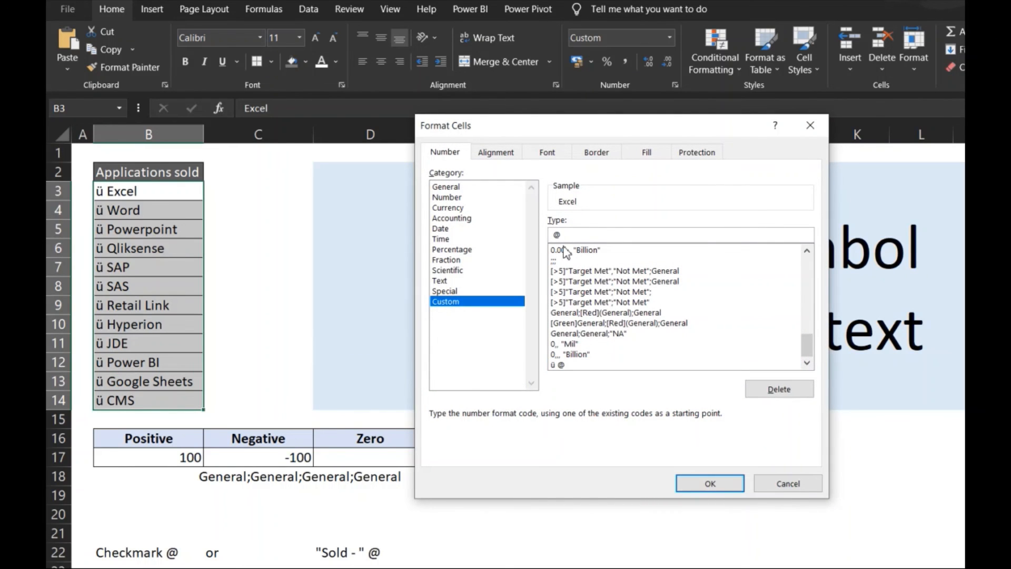
pyautogui.write('-')
pyautogui.press('BackSpace')
pyautogui.press('BackSpace')
pyautogui.write('-')
pyautogui.press('BackSpace')
pyautogui.press('BackSpace')
pyautogui.write('"')
pyautogui.write('sold -')
pyautogui.write('"')
pyautogui.write(' -')
pyautogui.write('"')
pyautogui.click(709, 483)
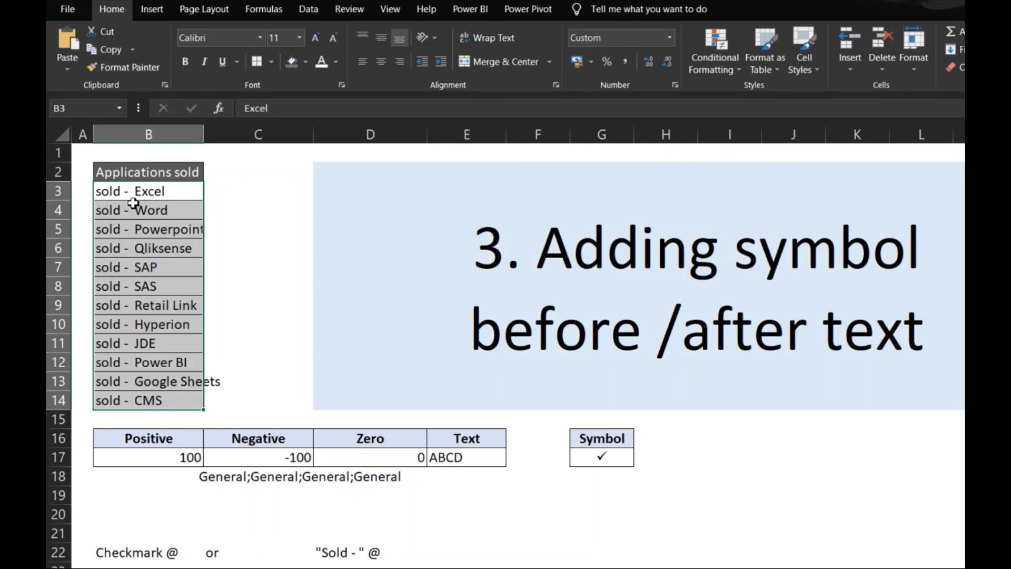
pyautogui.doubleClick(204, 134)
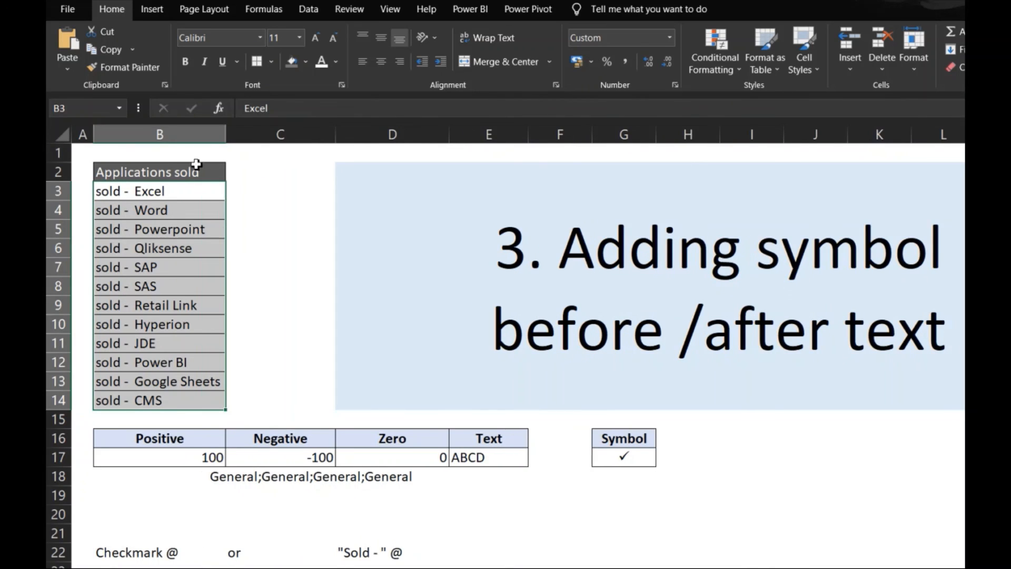
# Examine the stored contents of several application name cells in column B to compare them with their displayed prefixed text.
pyautogui.click(198, 228)
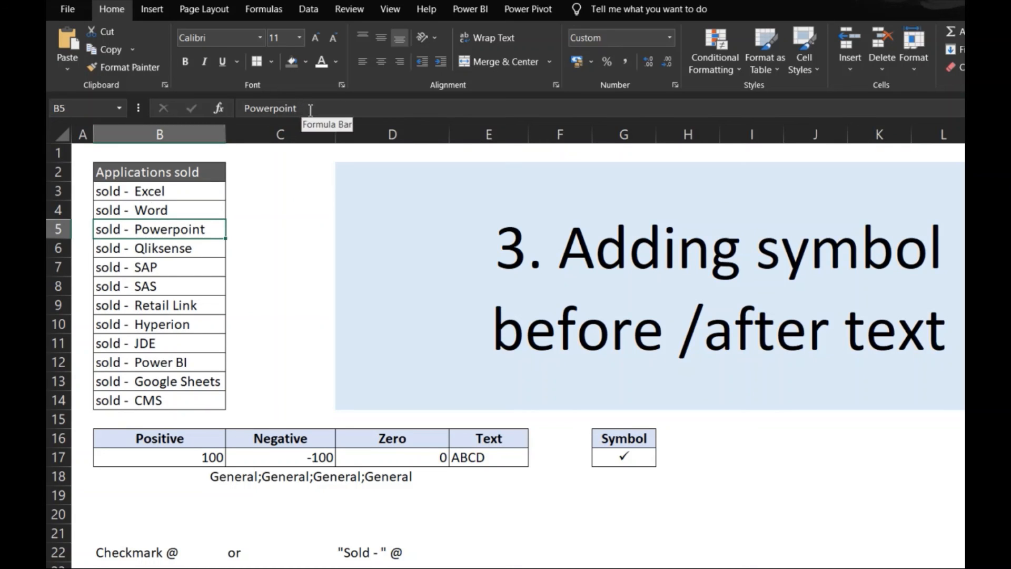
pyautogui.press('Up')
pyautogui.press('Up')
pyautogui.press('Down')
pyautogui.press('Down')
pyautogui.press('Down')
pyautogui.press('Down')
pyautogui.press('Down')
pyautogui.press('Down')
pyautogui.press('Down')
pyautogui.press('Down')
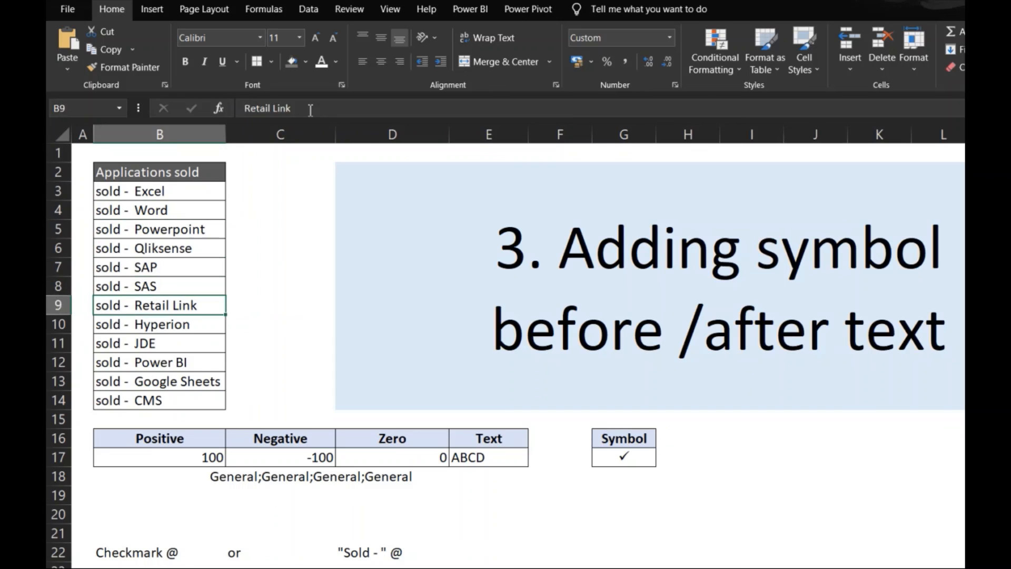